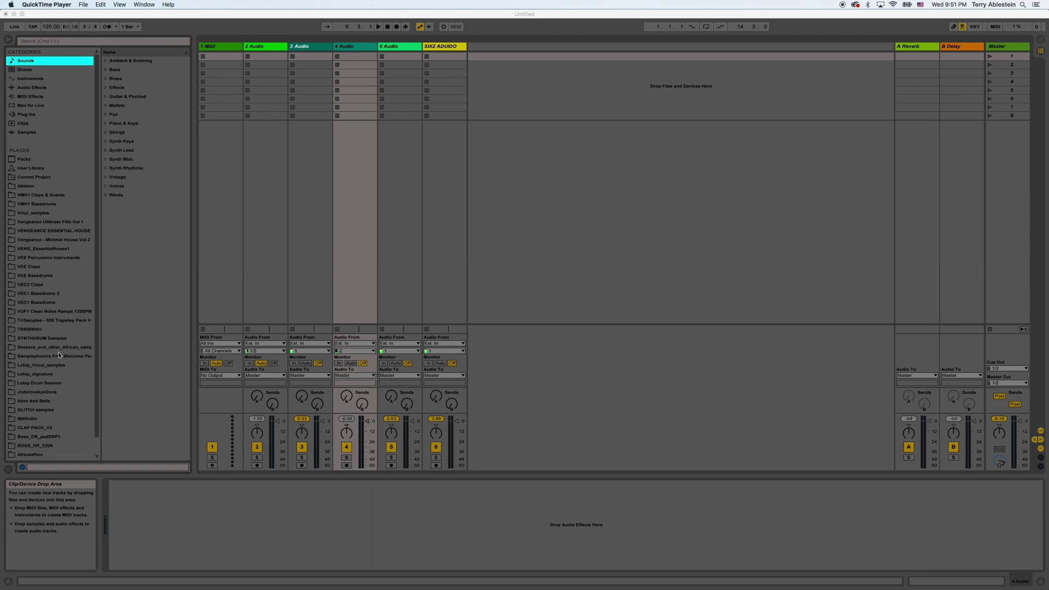
Browse the VEC and VEE sample folders and open VEE Bassdrums.
click(41, 299)
click(38, 301)
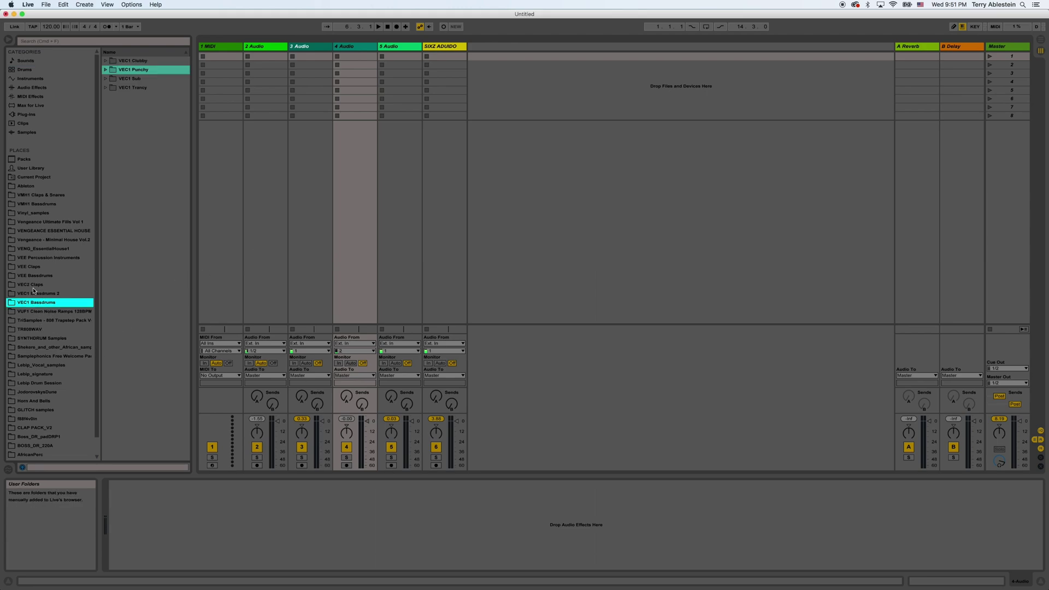
click(33, 285)
click(25, 266)
click(31, 276)
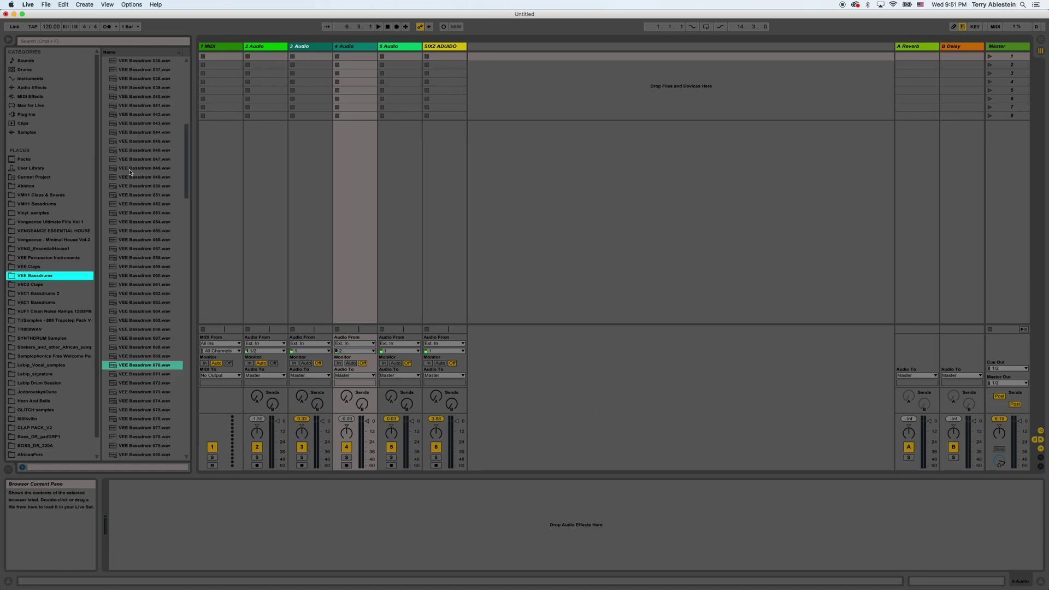
Audition bassdrum samples in the VEE Bassdrums folder, up to VEE Bassdrum 110 and 114.
click(154, 205)
click(152, 267)
click(155, 329)
scroll(156, 339, down, 5)
click(151, 355)
click(154, 329)
click(154, 258)
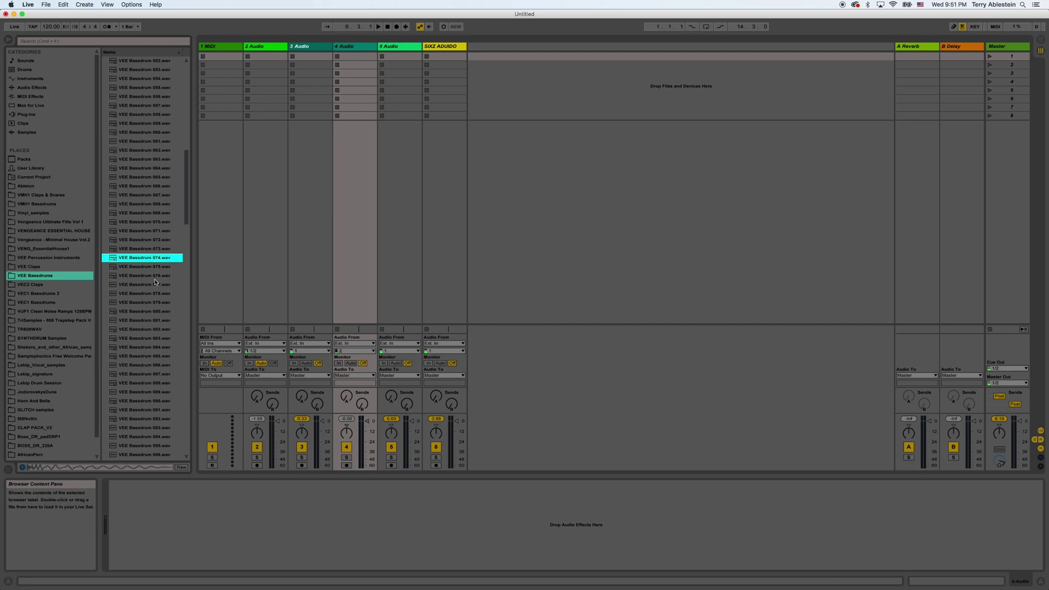
scroll(158, 414, down, 11)
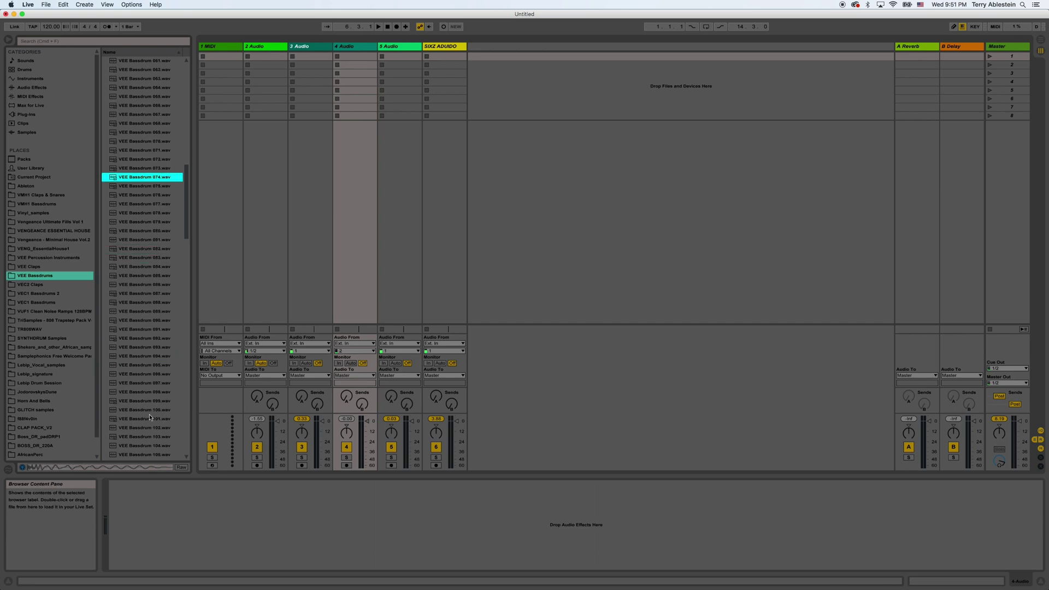
click(146, 320)
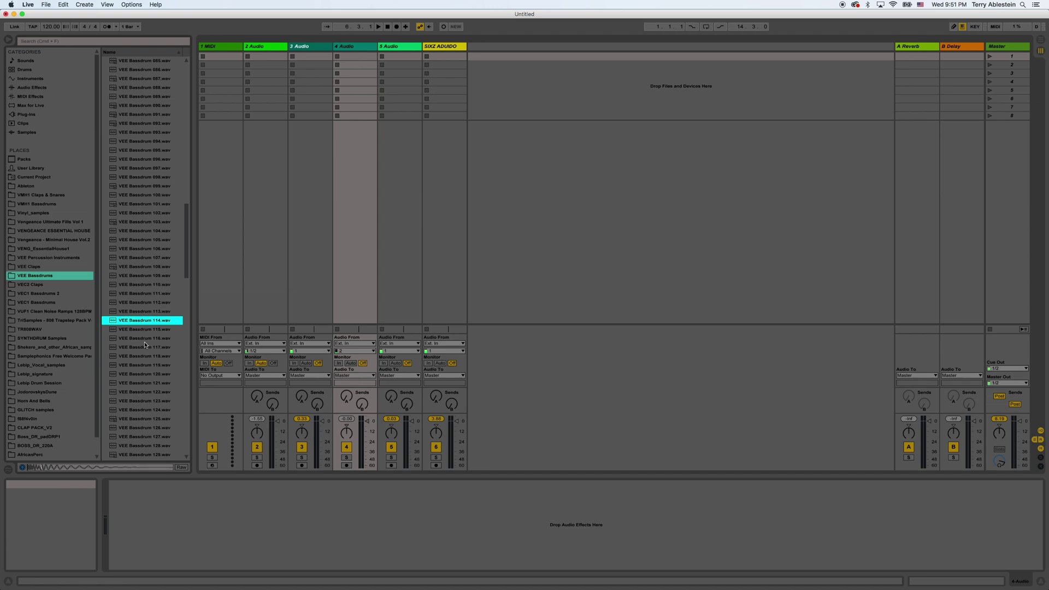
click(152, 284)
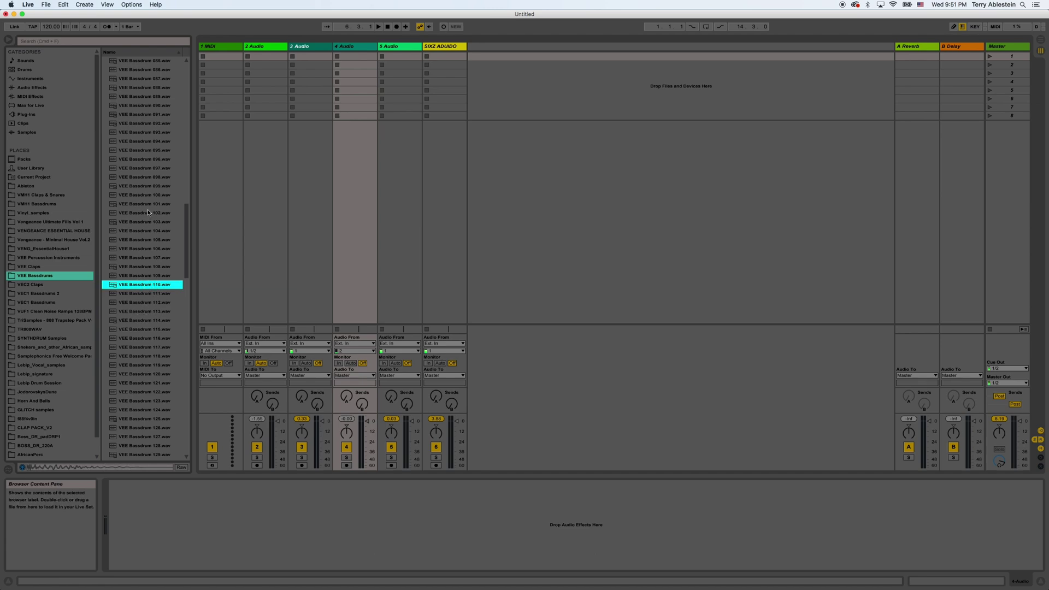
Audition more bassdrums between about VEE Bassdrum 101 and 136, ending on VEE Bassdrum 120.wav.
click(147, 204)
click(148, 268)
click(154, 445)
scroll(154, 445, down, 5)
click(148, 376)
click(145, 283)
click(141, 250)
click(145, 230)
click(145, 293)
click(145, 267)
click(149, 251)
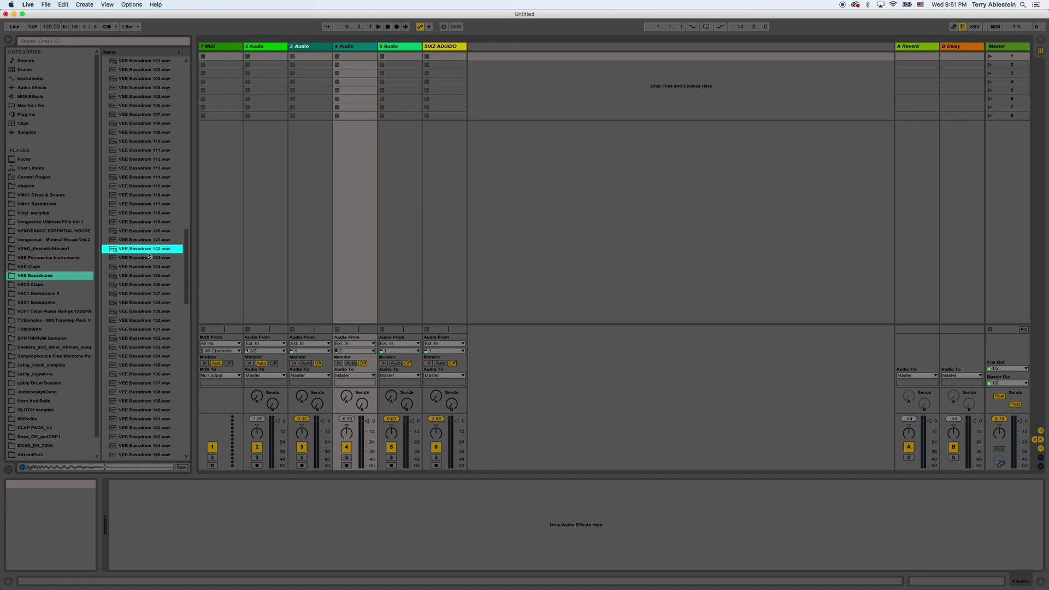
click(142, 232)
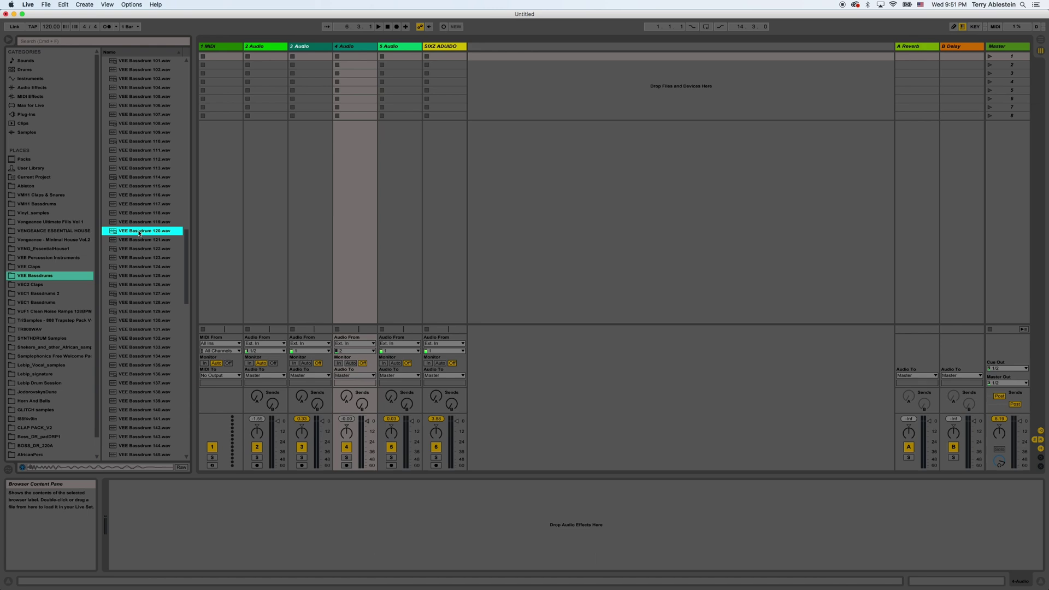
Switch to the Arrangement view and place VEE Bassdrum 120.wav on track 4 Audio at bar 2.
drag(140, 233, 298, 241)
key(Tab)
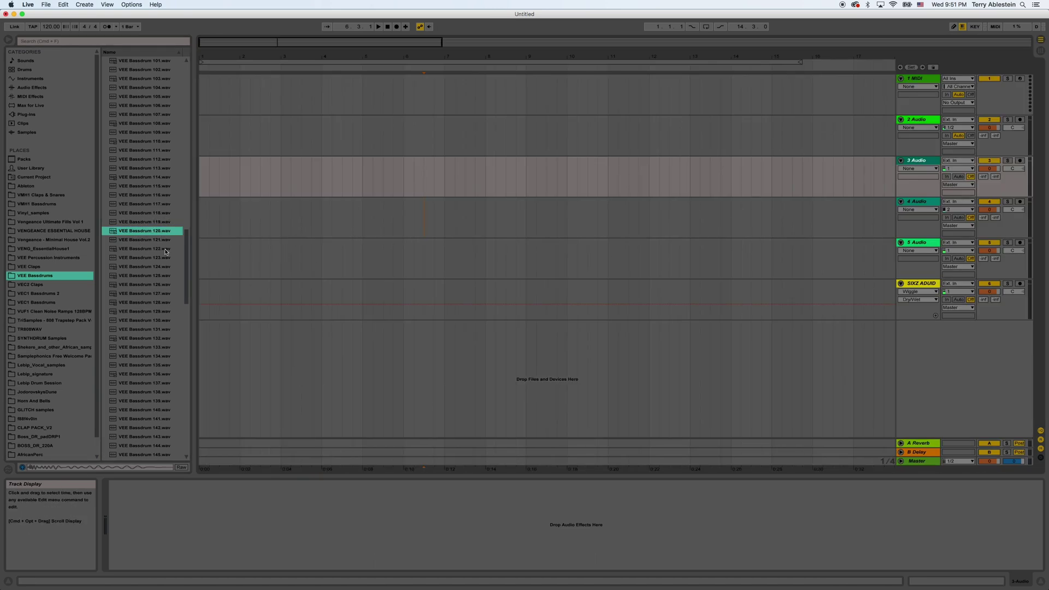
mouse_move(153, 233)
mouse_down()
mouse_move(264, 206)
mouse_move(286, 215)
mouse_move(197, 215)
mouse_move(240, 214)
mouse_up()
Paste copies of the clap clip along track 4 Audio, from the middle of bar 1 to bar 4.
click(247, 209)
key(super+v)
key(super+c)
click(250, 209)
key(super+v)
click(253, 208)
key(super+v)
click(261, 209)
key(super+v)
click(267, 210)
key(super+v)
click(288, 211)
key(super+v)
click(283, 211)
key(super+v)
click(302, 211)
key(super+v)
click(315, 218)
key(super+v)
key(super+v)
click(228, 219)
key(super+v)
click(220, 215)
key(super+v)
click(220, 212)
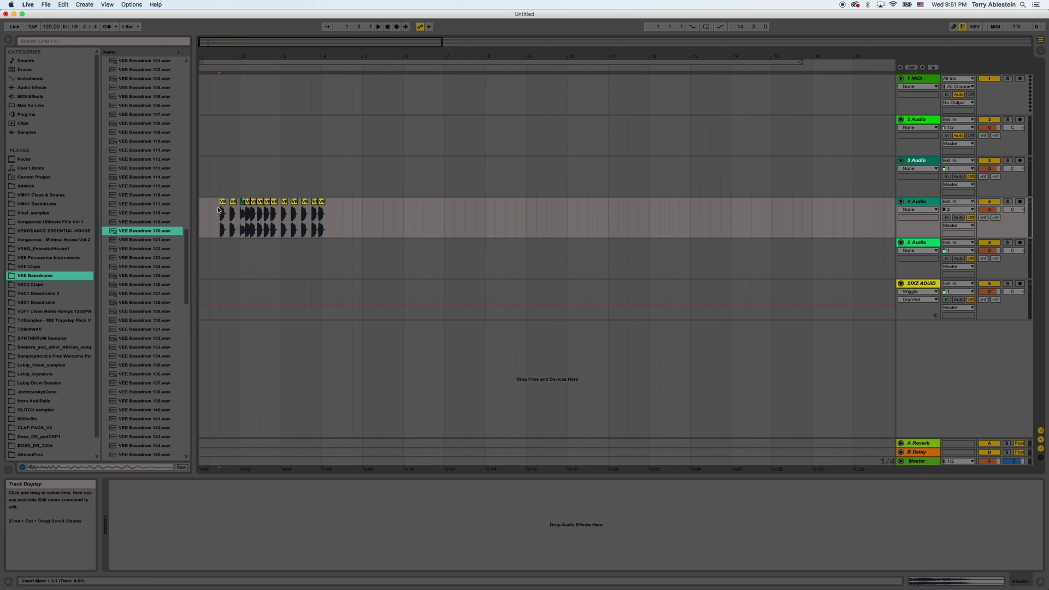
Play back the clap pattern and delete all clips from track 4 Audio.
key(space)
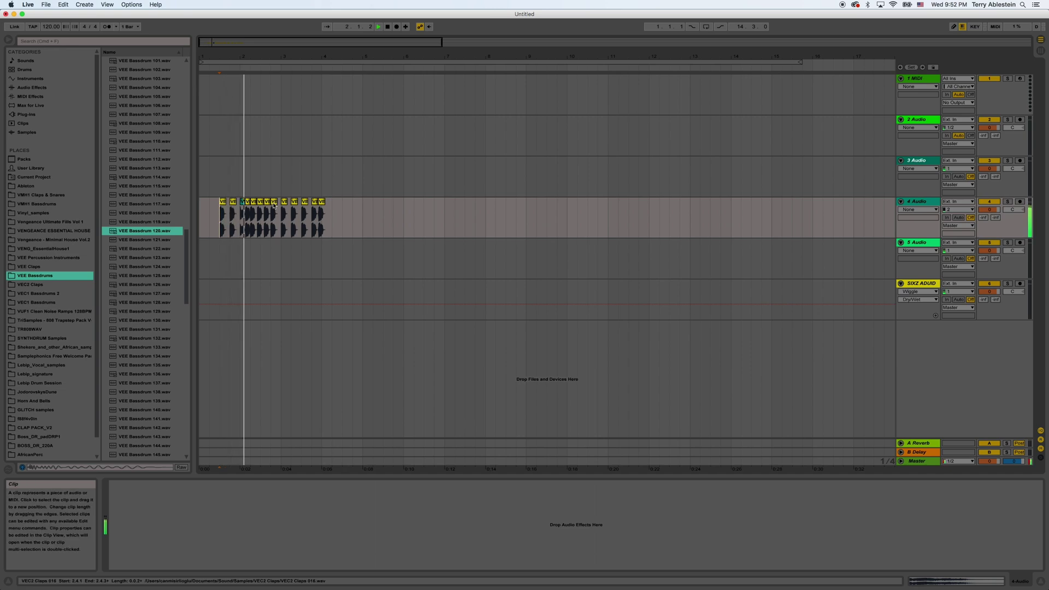
key(space)
drag(342, 219, 191, 227)
key(Delete)
Audition VEE Bassdrum 121 and place VEE Bassdrum 126.wav on track 4 Audio at bar 2.
click(145, 239)
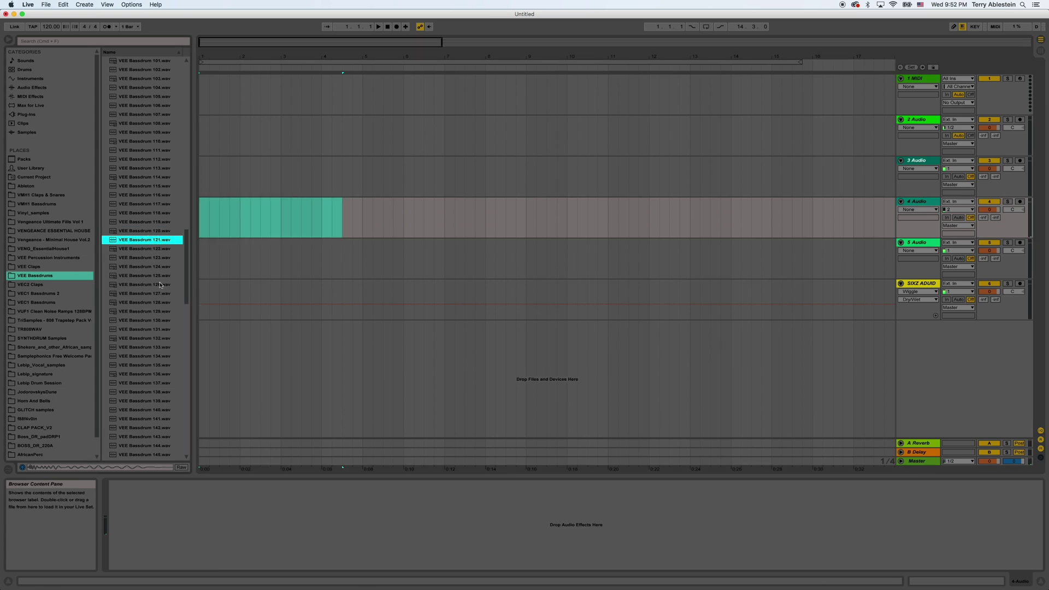
click(162, 290)
click(241, 220)
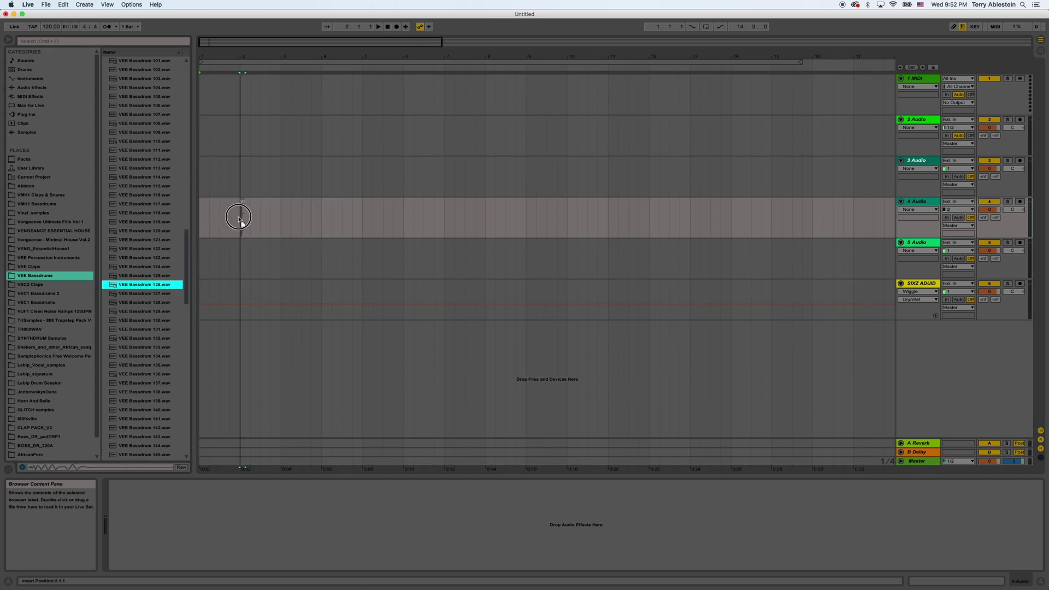
Try the copied VEC2 clap clip at beat 2.2 on track 4 Audio and remove it again.
click(249, 224)
key(super+v)
click(239, 226)
key(space)
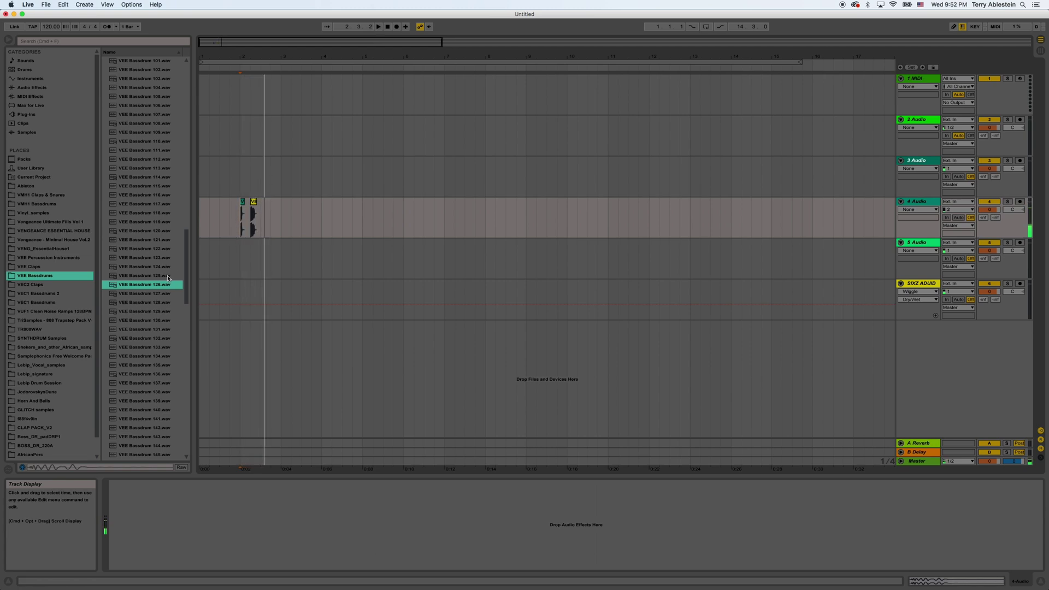
click(145, 222)
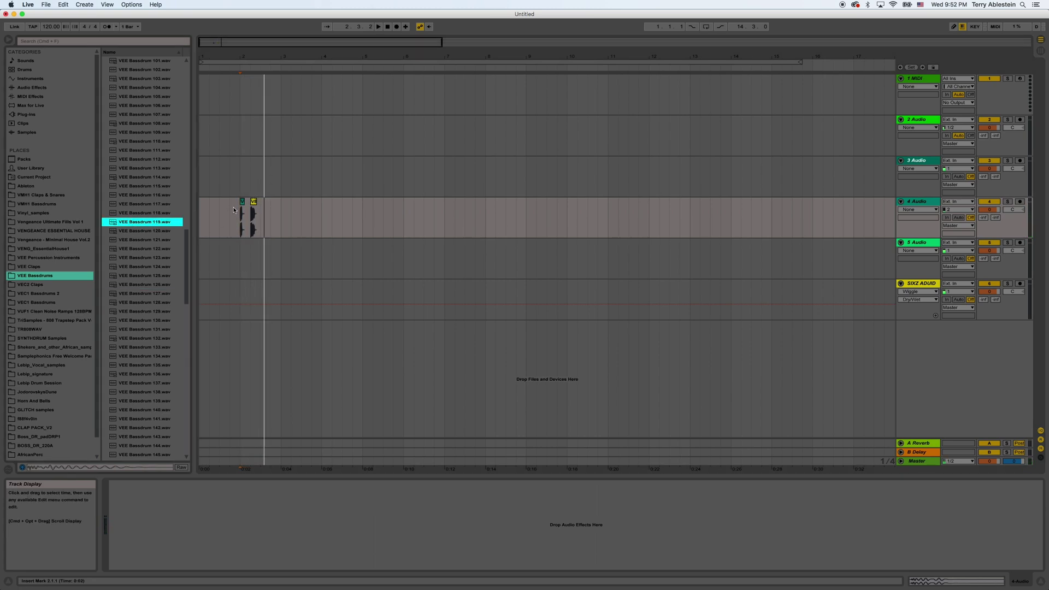
drag(246, 57, 249, 57)
click(284, 201)
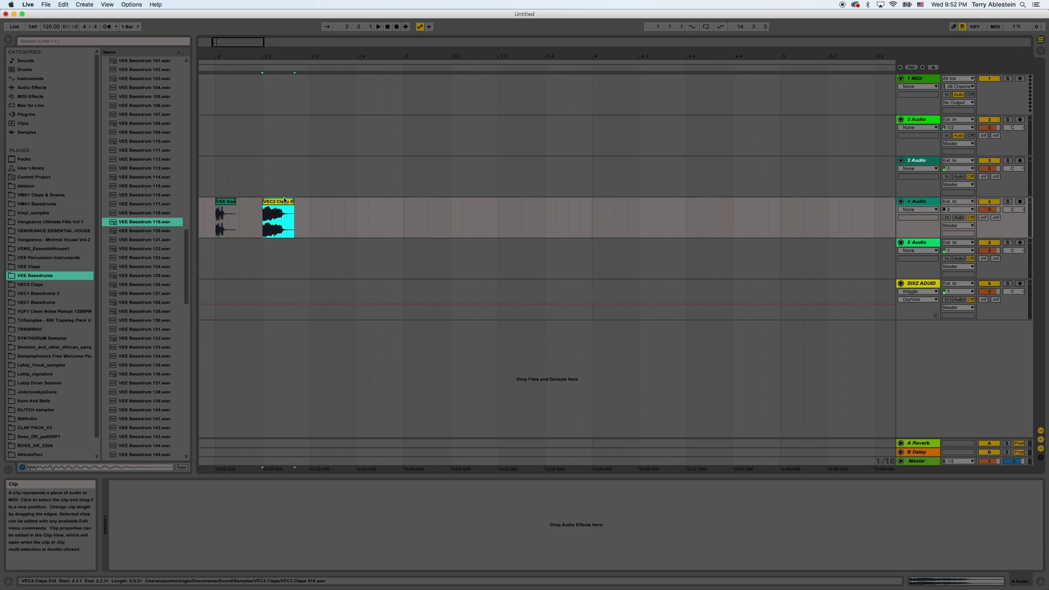
key(Delete)
Audition VEE Bassdrum 124 and 122, and place VEE Bassdrum 122.wav just after beat 2.2 on track 4 Audio.
click(145, 266)
click(149, 252)
drag(149, 254, 283, 235)
mouse_move(217, 224)
mouse_down()
mouse_move(275, 241)
mouse_move(309, 225)
mouse_move(214, 224)
mouse_up()
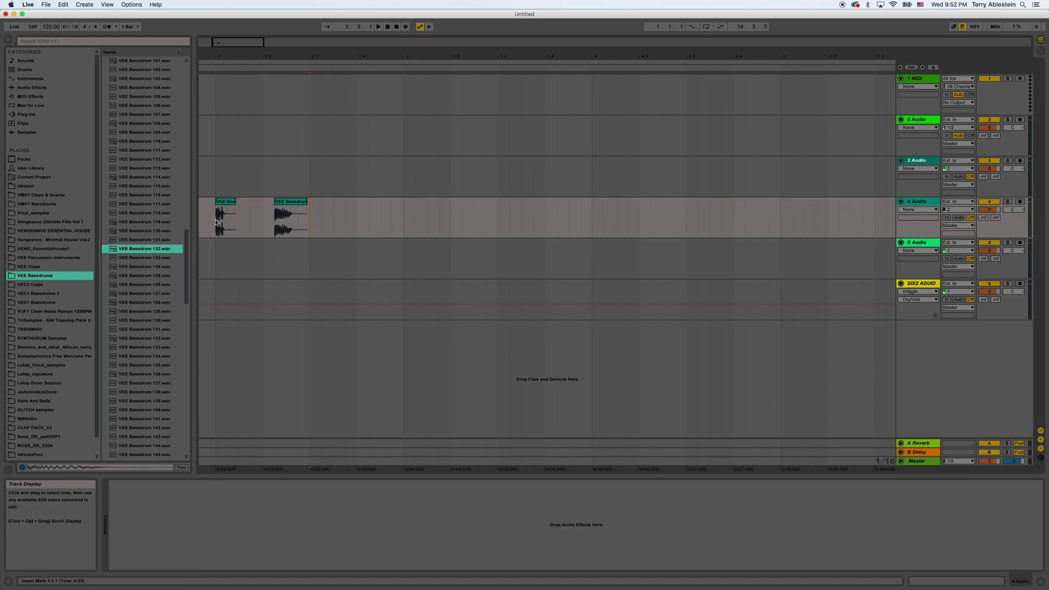
Repeat the bassdrum clips along track 4 Audio through bar 4 and play the pattern from bar 2.
key(super+d)
click(392, 220)
key(super+v)
click(459, 225)
click(428, 225)
key(super+v)
click(540, 223)
key(super+v)
click(587, 223)
key(super+v)
click(580, 224)
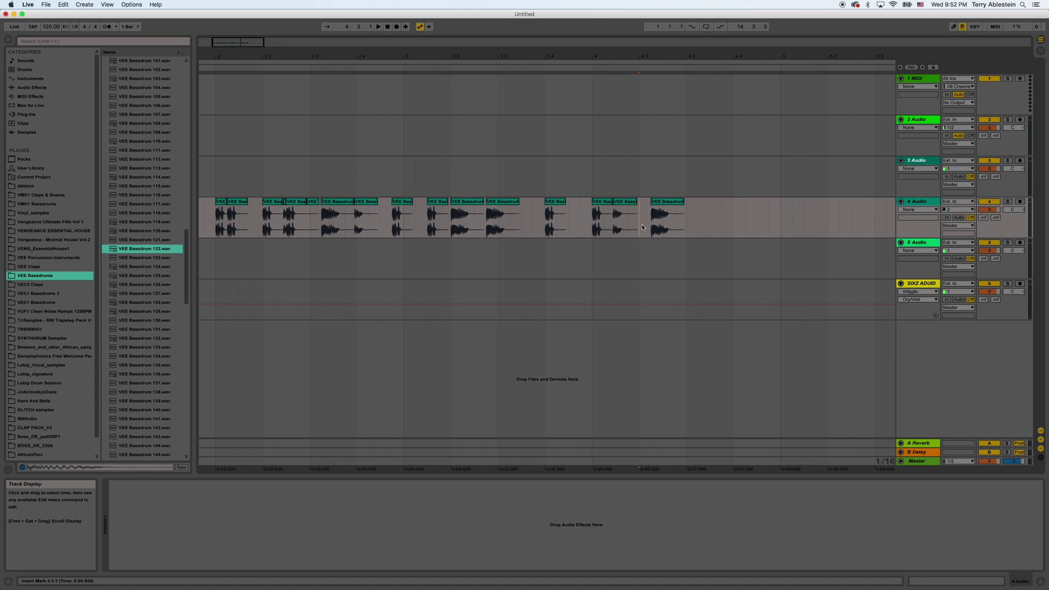
key(super+v)
click(219, 223)
key(space)
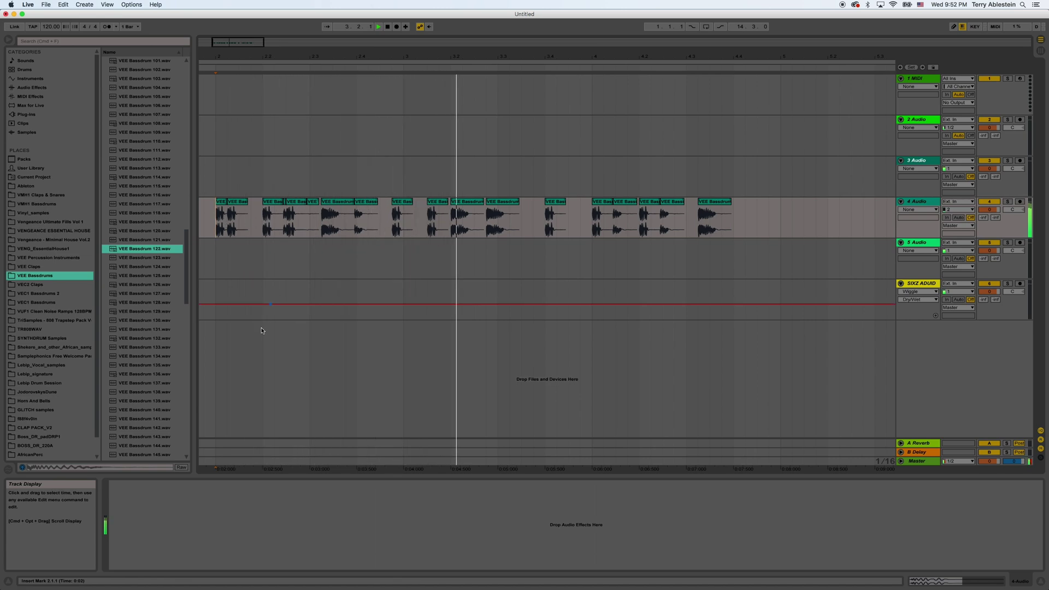
Open the TR808WAV sample folder and expand its MA subfolder.
click(143, 310)
click(45, 266)
click(75, 329)
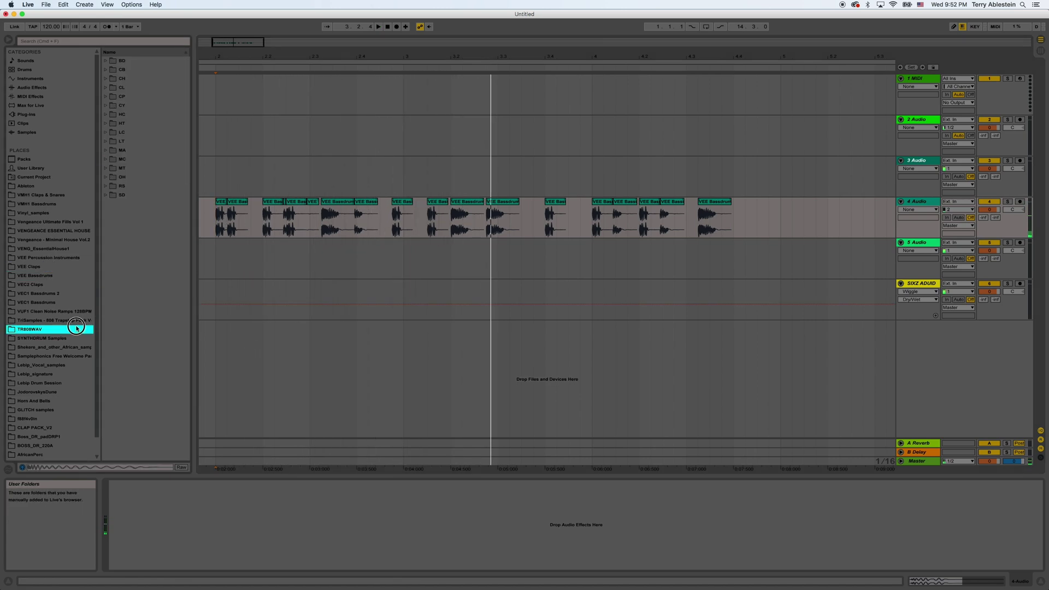
click(54, 294)
click(36, 329)
click(106, 151)
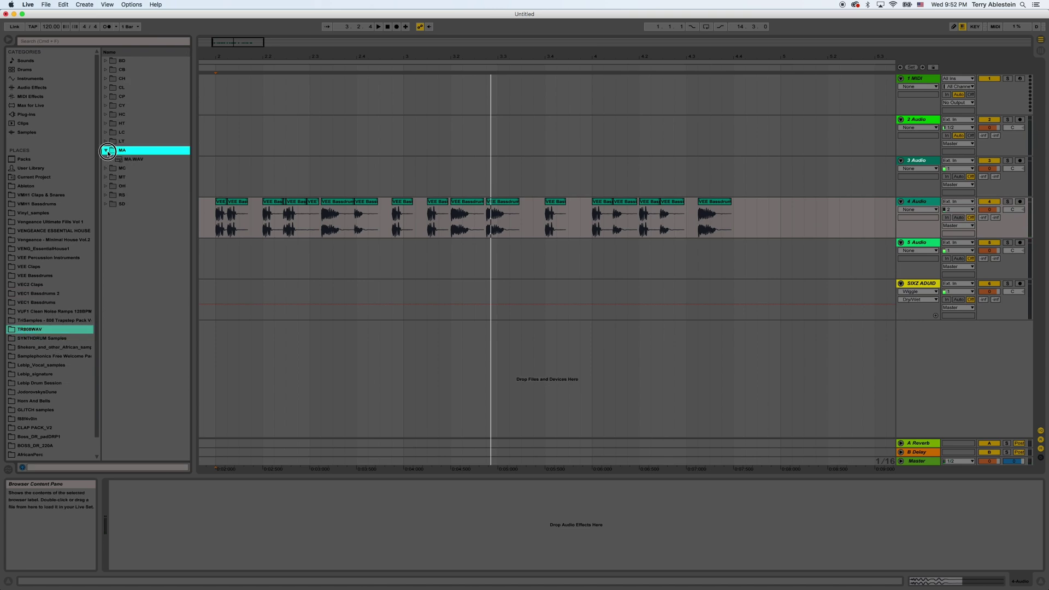
Place MA.WAV on track 3 Audio at 2.2.2 and play it back with the bassdrums.
click(137, 162)
drag(129, 161, 290, 171)
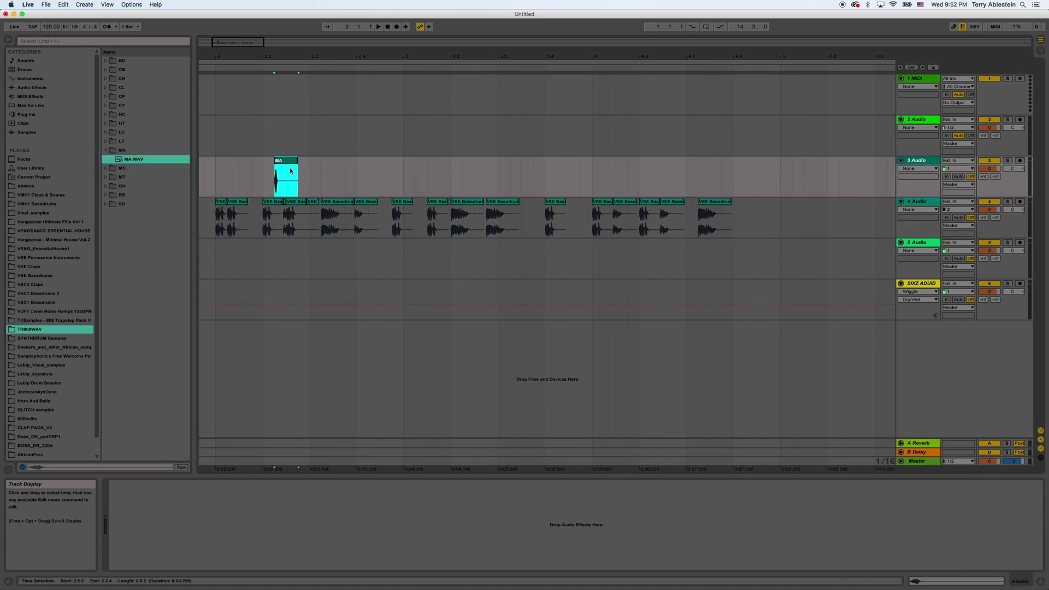
key(space)
click(290, 164)
key(space)
Copy the MA clip and paste successive copies after it on track 3 Audio.
key(super+c)
click(287, 182)
key(super+v)
click(299, 181)
key(super+v)
click(312, 181)
key(super+v)
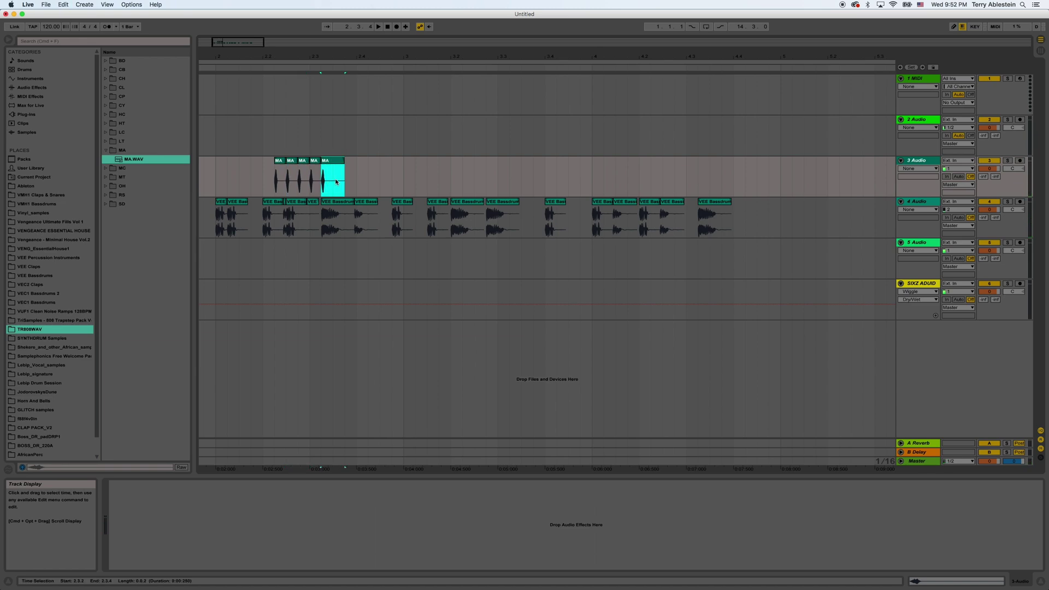
key(super+d)
click(331, 182)
key(super+v)
Paste more MA clips at finer, uneven spacing on track 3 Audio up to about beat 2.4.
drag(307, 57, 307, 108)
click(309, 131)
click(302, 191)
key(super+v)
click(333, 184)
key(super+v)
click(365, 179)
key(super+v)
click(383, 181)
key(super+v)
click(400, 181)
key(super+v)
click(434, 176)
key(super+v)
Copy the whole MA pattern on track 3 Audio and paste it at 2.4.4.
drag(482, 174, 211, 187)
key(super+v)
key(super+c)
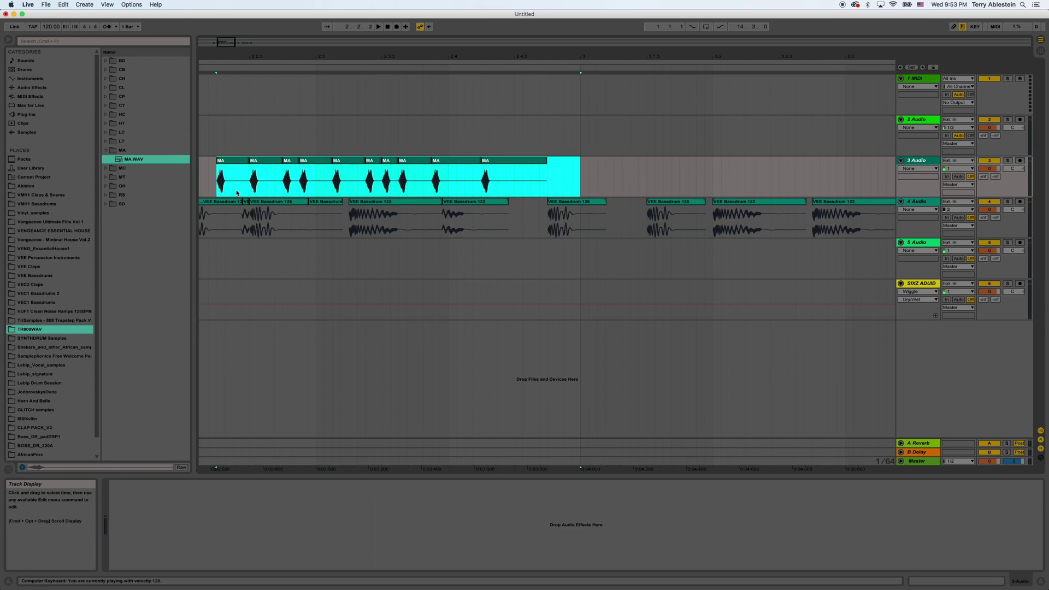
click(555, 184)
key(super+v)
key(minus)
key(minus)
key(minus)
key(minus)
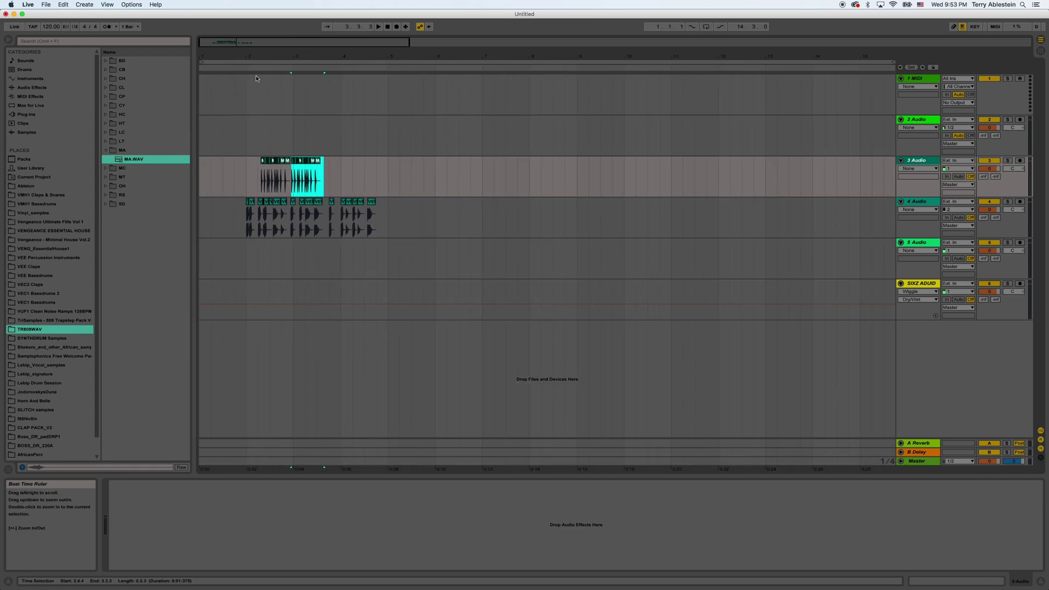
Play back the MA and bassdrum patterns together from within bar 2.
click(266, 181)
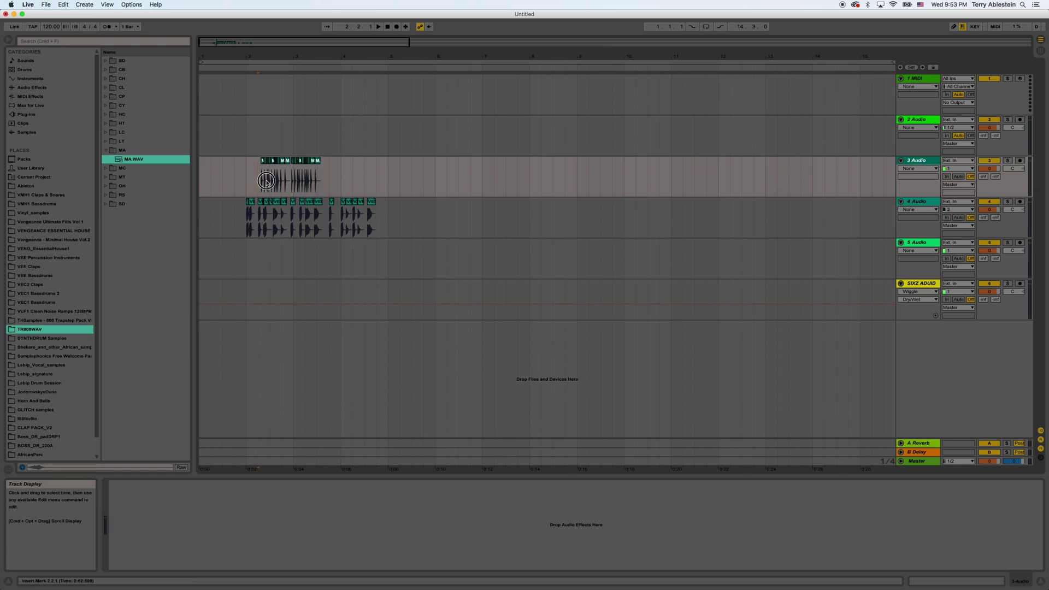
click(260, 185)
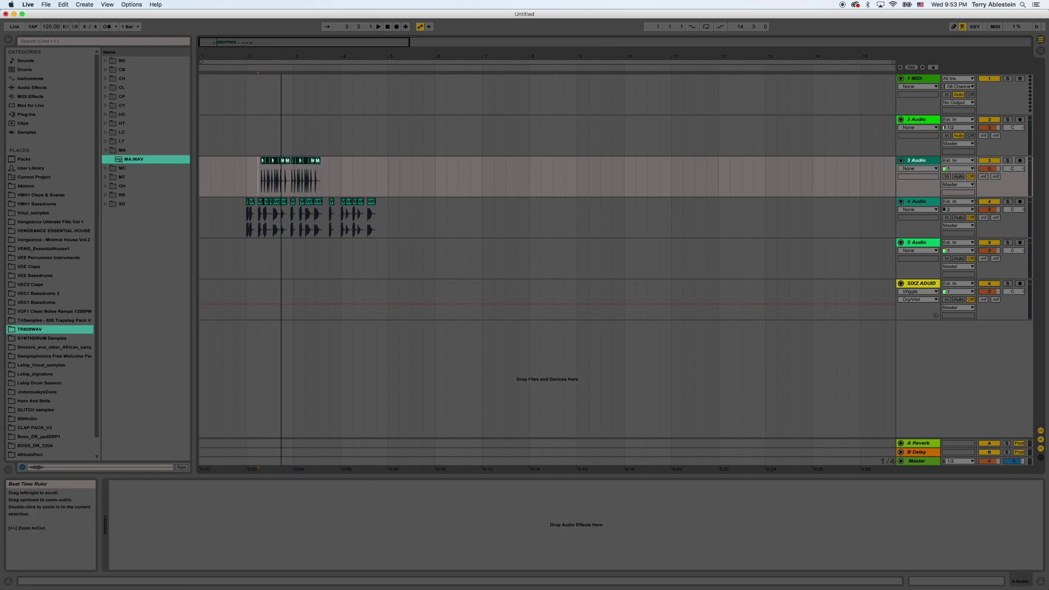
key(plus)
key(plus)
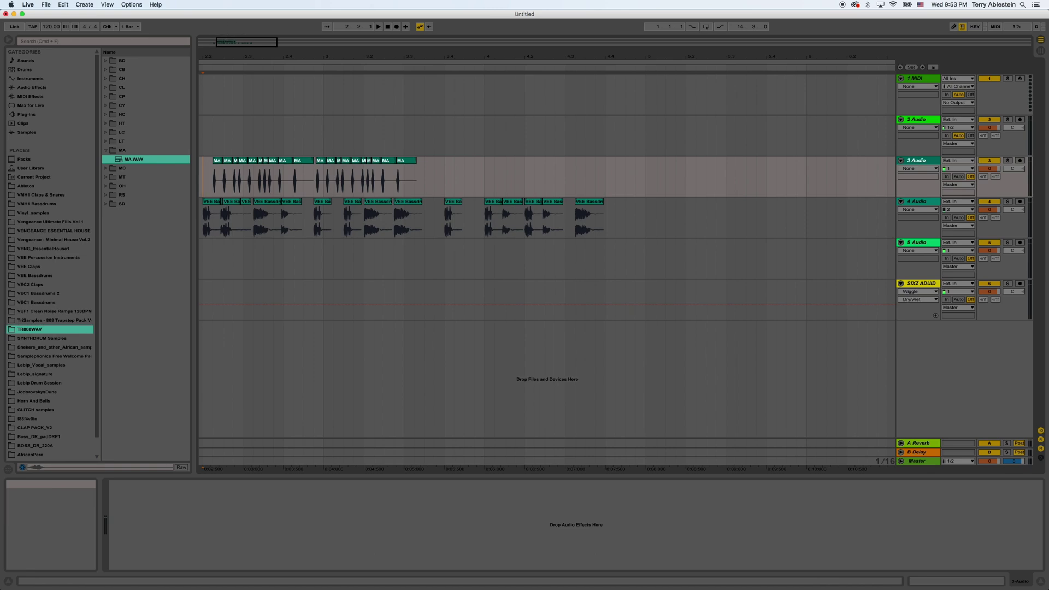
drag(230, 41, 229, 41)
key(space)
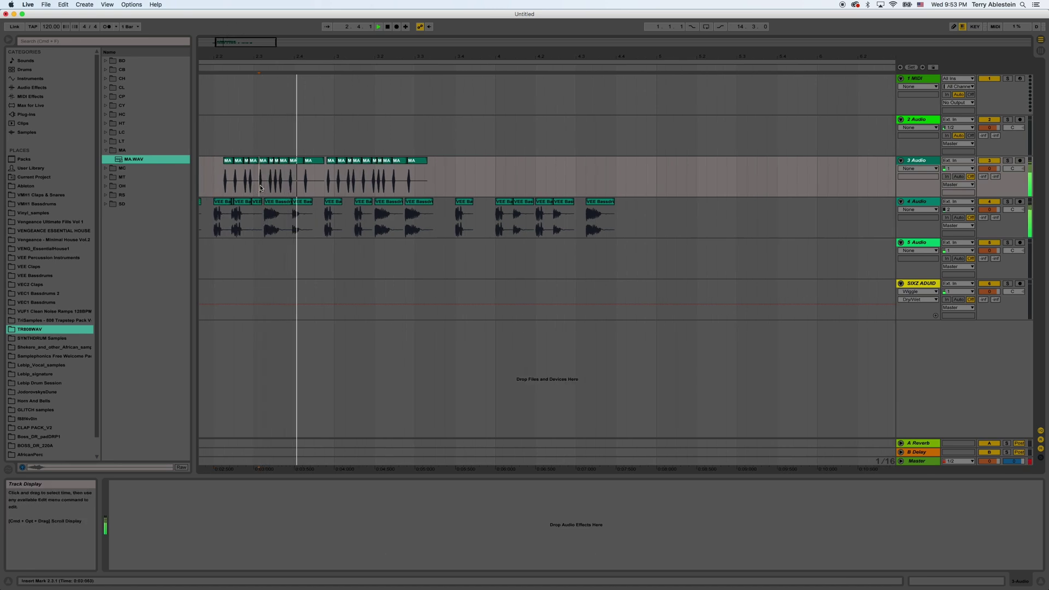
key(space)
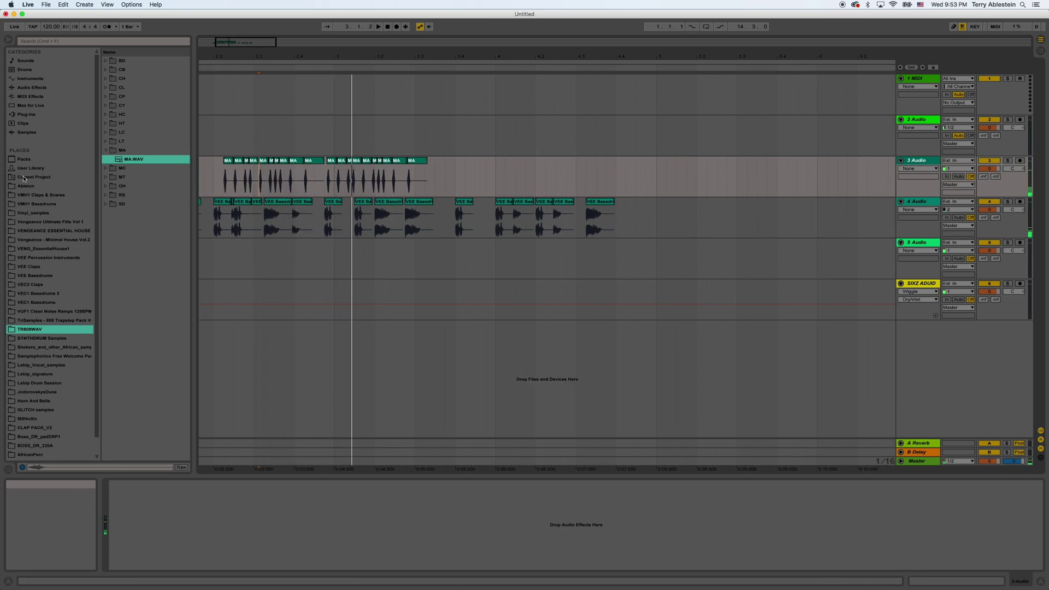
Open the SYNTHDRUM Samples folder and expand its HH subfolder.
click(42, 213)
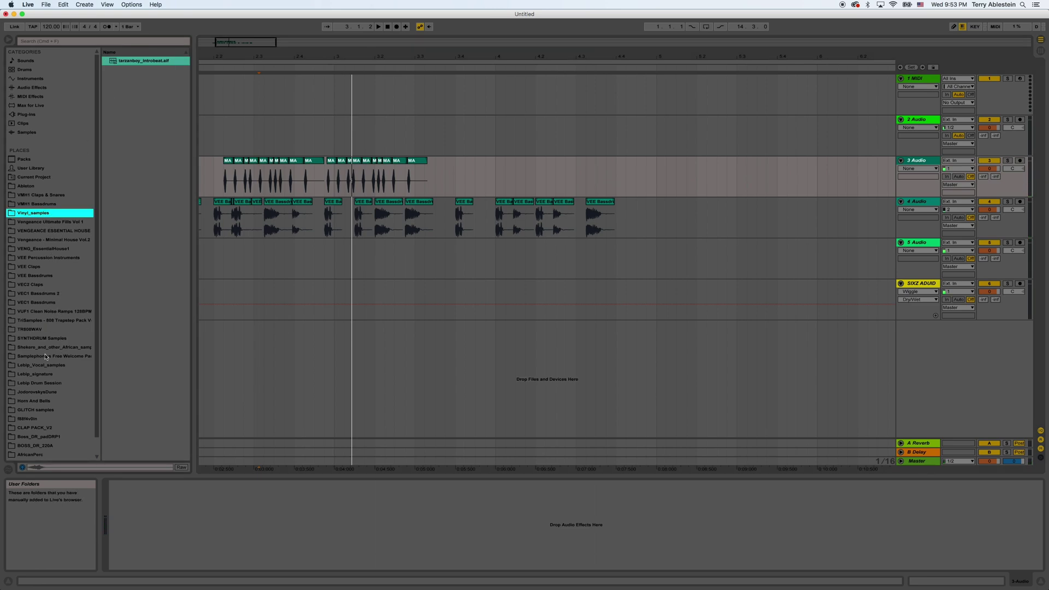
click(18, 339)
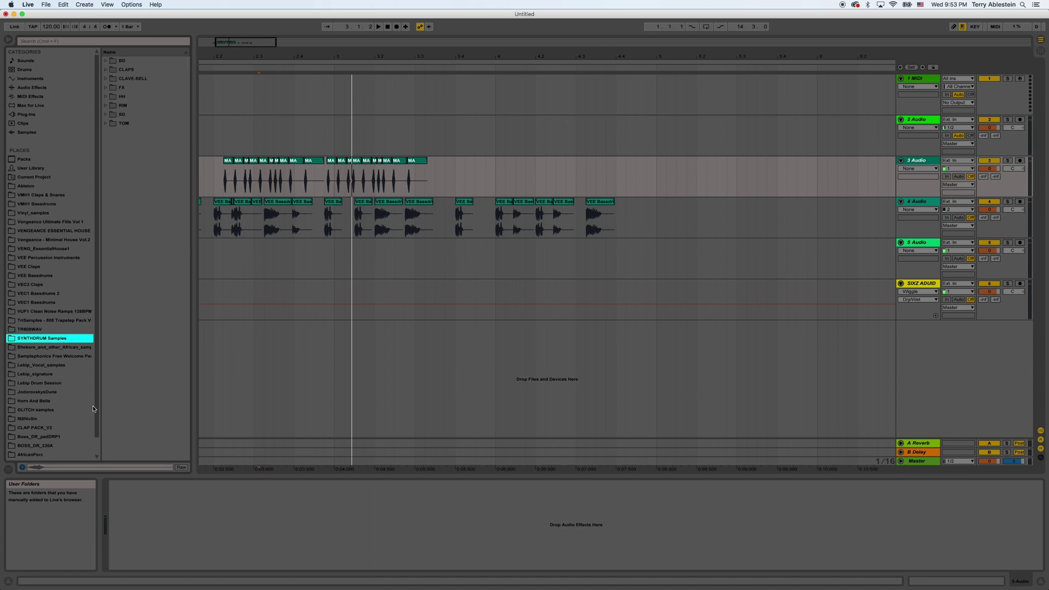
click(122, 97)
Audition hi-hat samples in the HH folder, including HH_fx go.wav and HH_hardkey.wav.
click(138, 177)
click(143, 231)
click(149, 304)
click(153, 321)
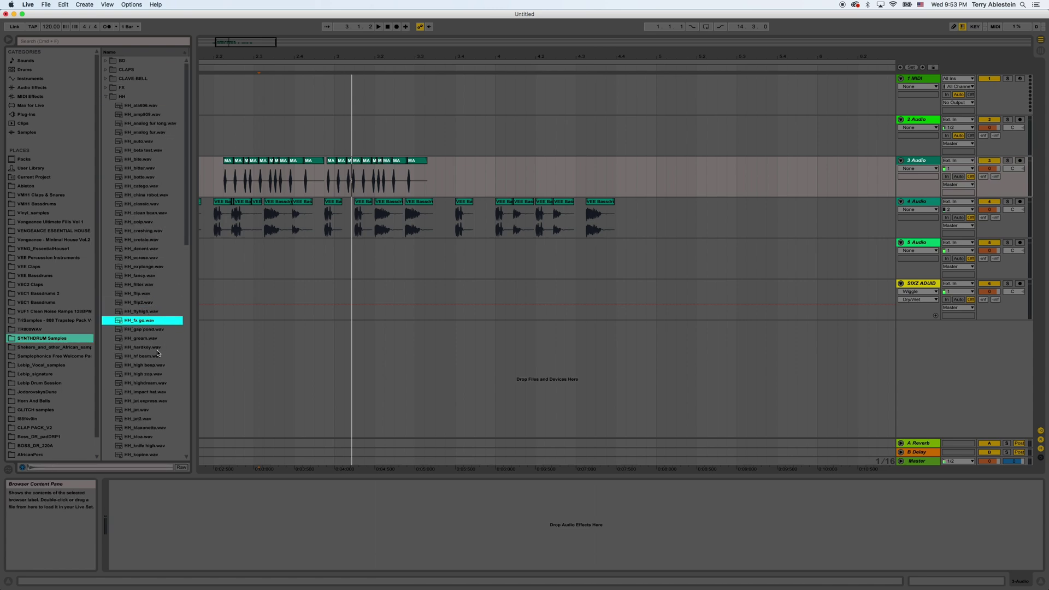
click(155, 347)
Place HH_hardkey.wav on track 5 Audio just before beat 2.3 and duplicate it three times.
drag(148, 349, 240, 268)
click(251, 256)
key(super+d)
key(super+d)
key(super+d)
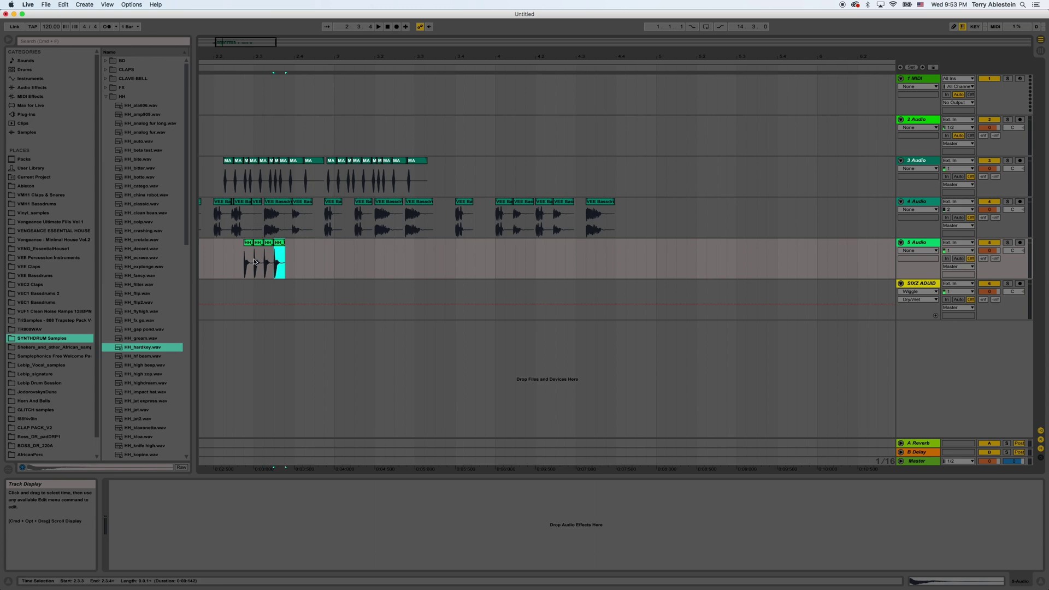
Select the short MA, bassdrum and hi-hat section across tracks 3 to 5, duplicate it and paste further copies through bar 3.
drag(235, 263, 276, 171)
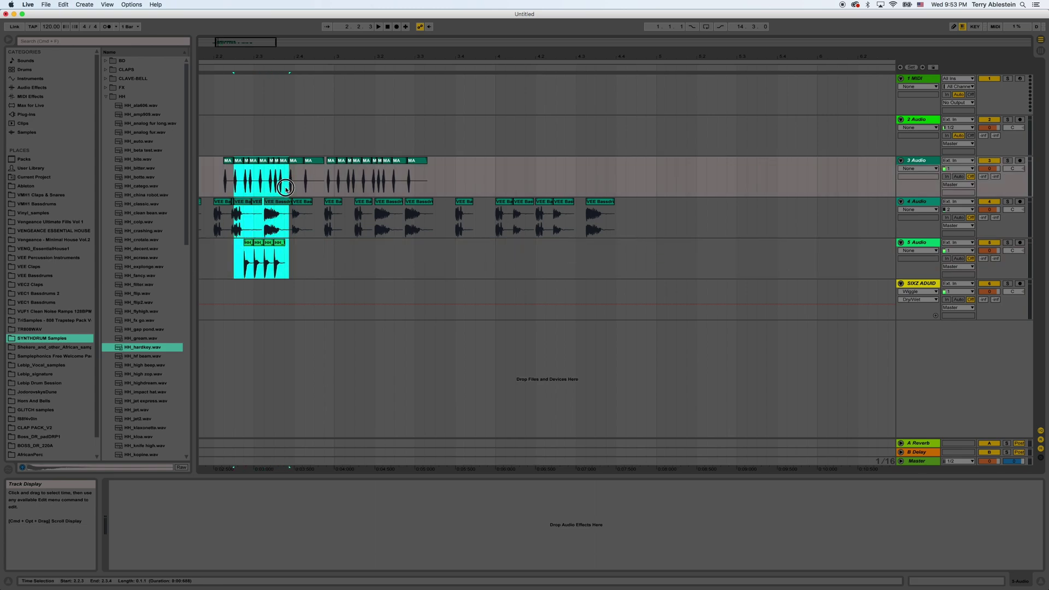
key(super+d)
click(317, 223)
key(super+v)
click(365, 218)
click(352, 202)
key(super+v)
drag(384, 193, 420, 203)
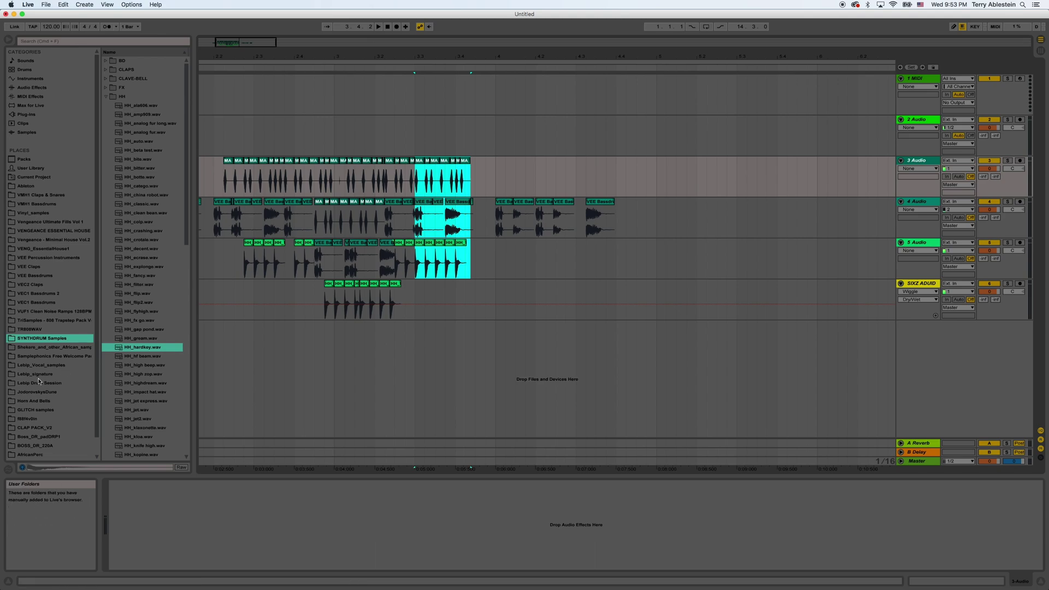
Open the GLITCH samples folder and audition several samples, including bd booma tu.wav, capuche.wav and button fat.wav.
click(97, 457)
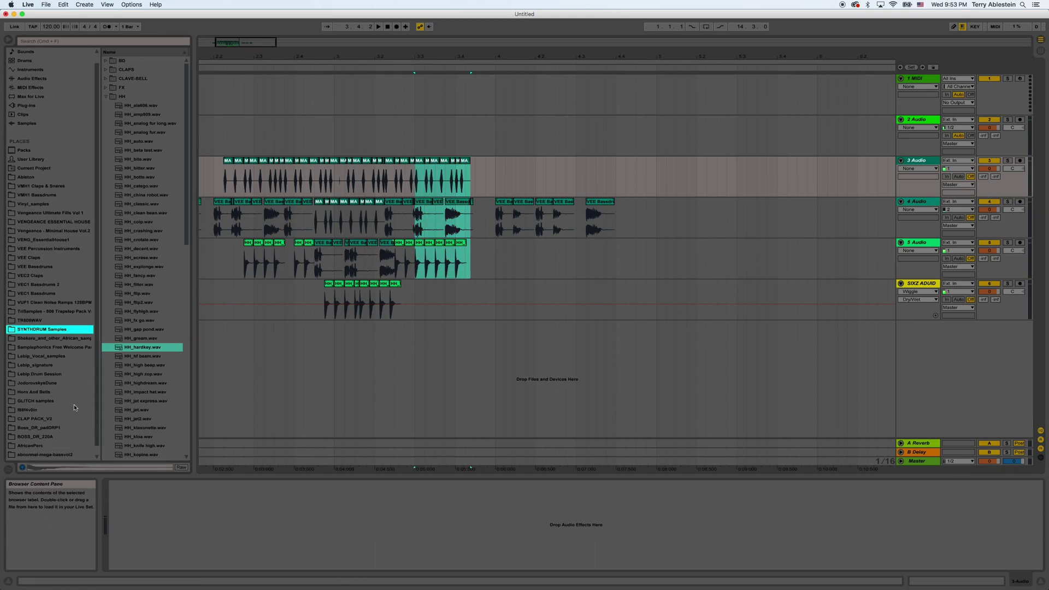
click(52, 401)
click(169, 390)
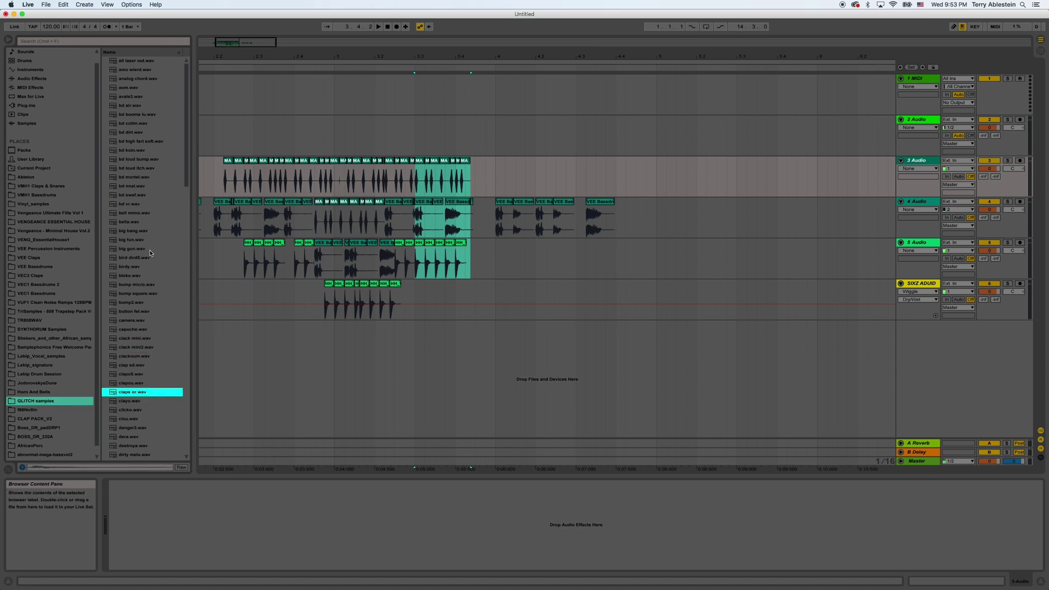
click(165, 249)
click(162, 188)
click(158, 257)
click(151, 133)
click(151, 114)
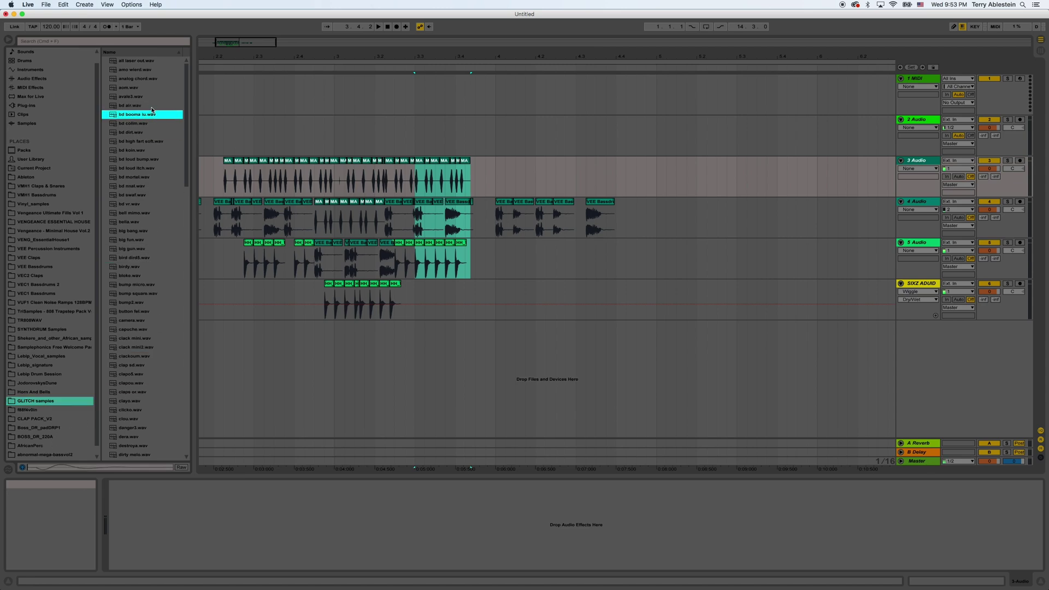
click(152, 96)
click(148, 194)
click(147, 328)
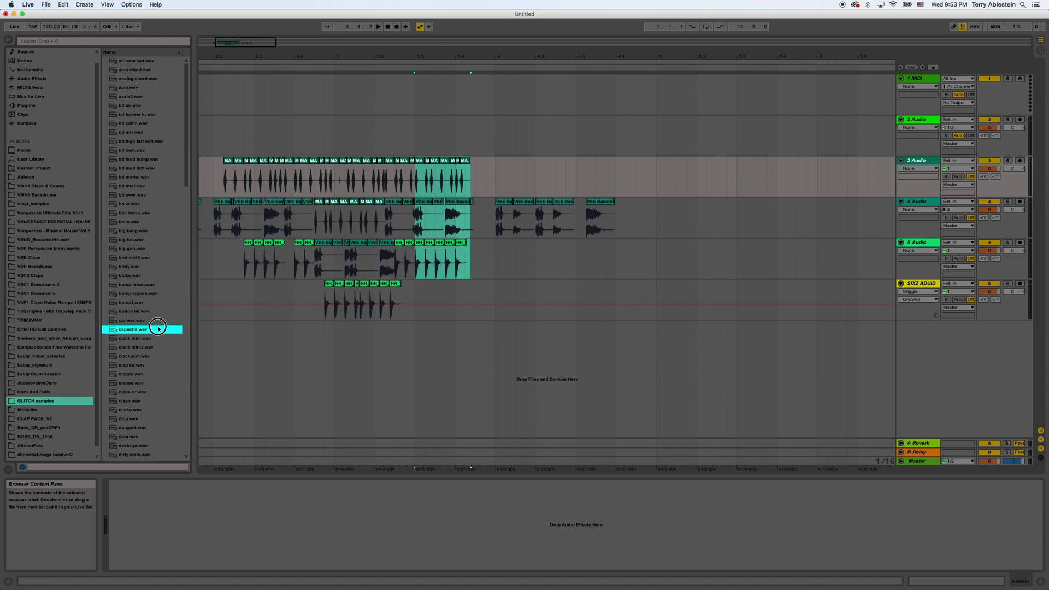
click(147, 391)
click(146, 356)
click(148, 313)
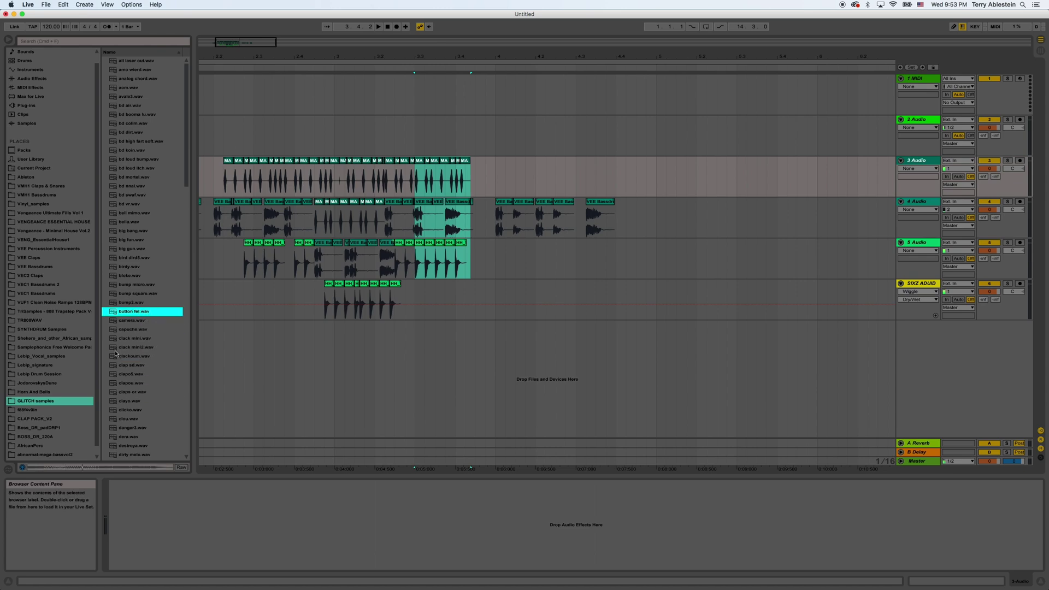
Switch to the VEC2 Claps folder and audition clap samples down the list, ending with VEC2 Claps 077.wav.
click(48, 364)
scroll(47, 363, up, 1)
click(44, 311)
click(32, 285)
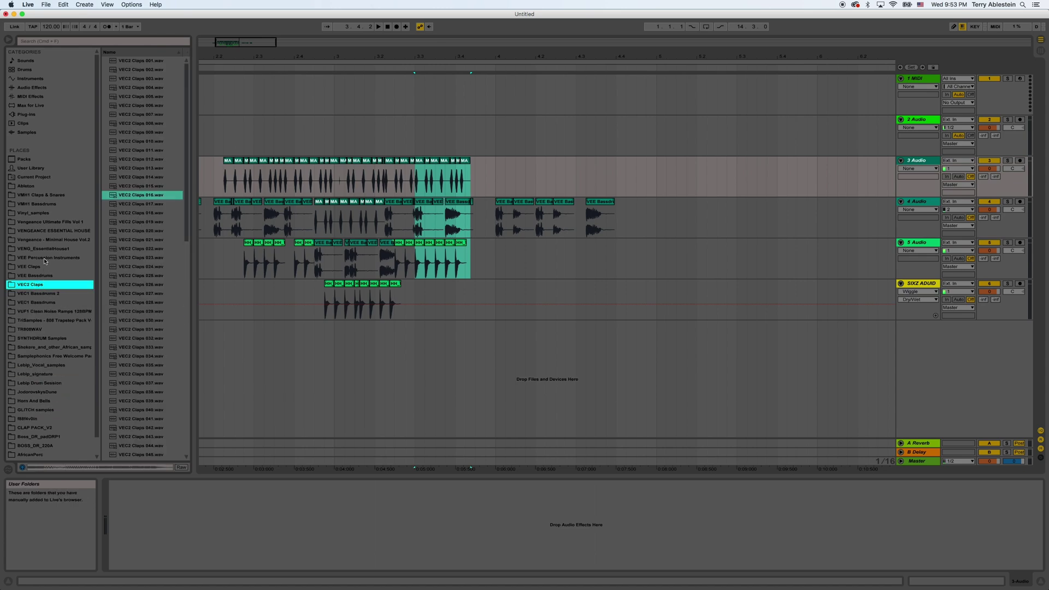
scroll(148, 274, down, 10)
click(147, 311)
click(147, 168)
click(148, 358)
click(149, 320)
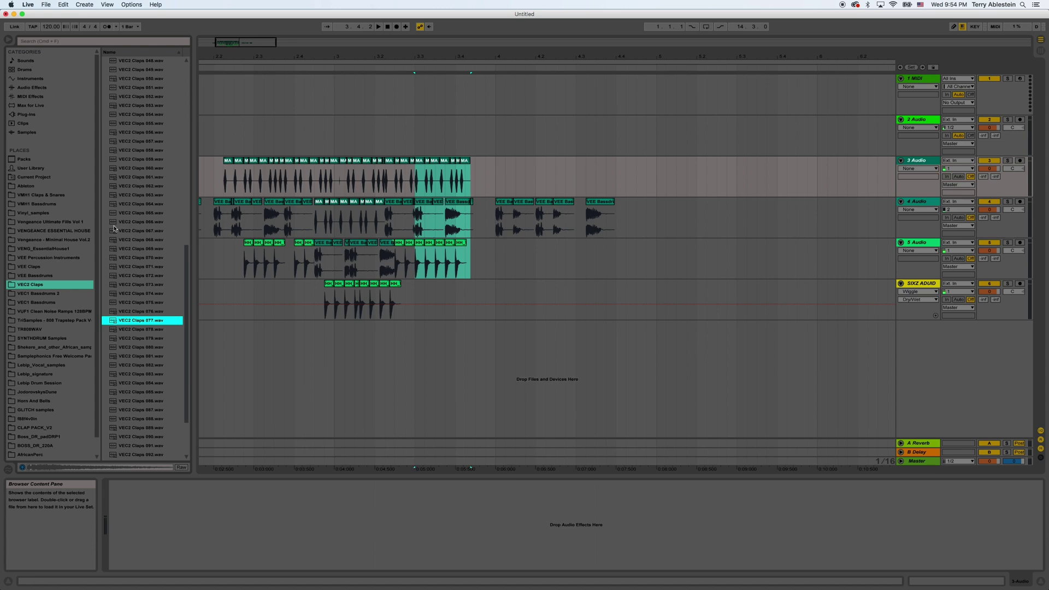
Compare more clap samples in the VEC2 Claps folder by auditioning 063, 078, 085, 066 and 062.
click(134, 197)
scroll(148, 273, down, 3)
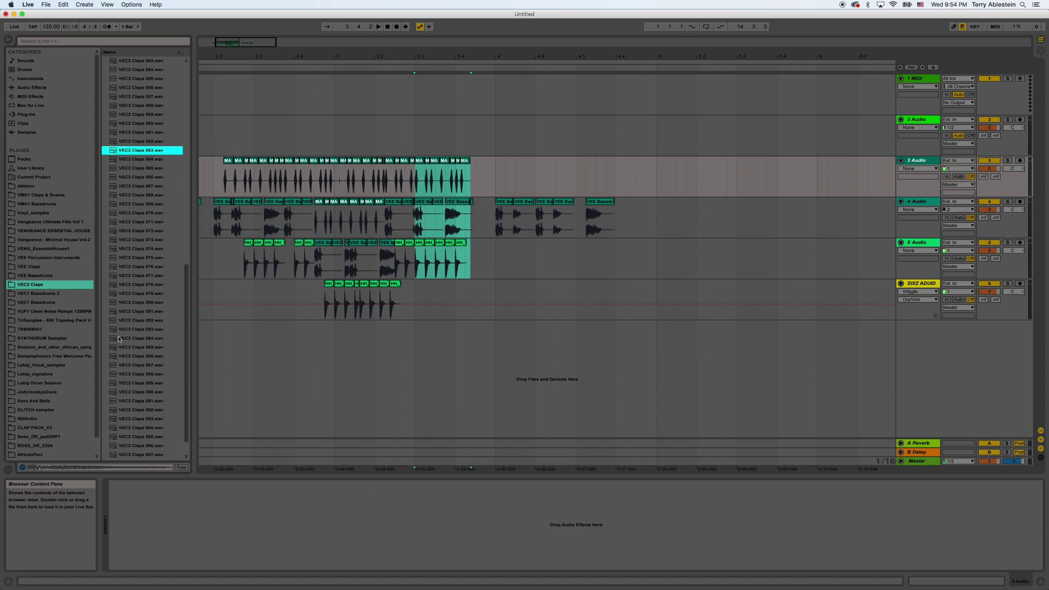
click(135, 284)
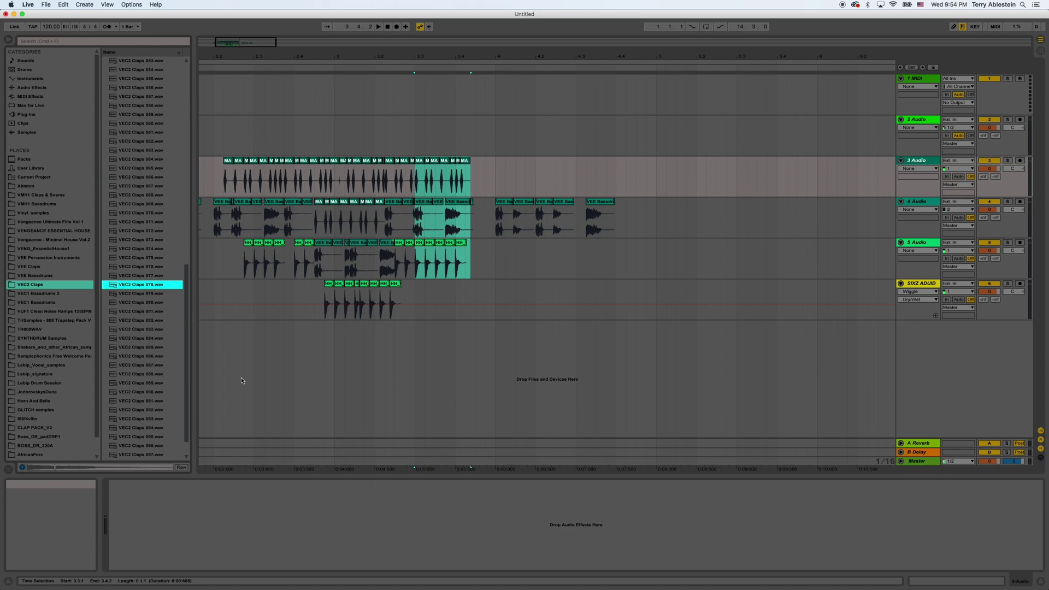
click(169, 348)
scroll(152, 391, down, 2)
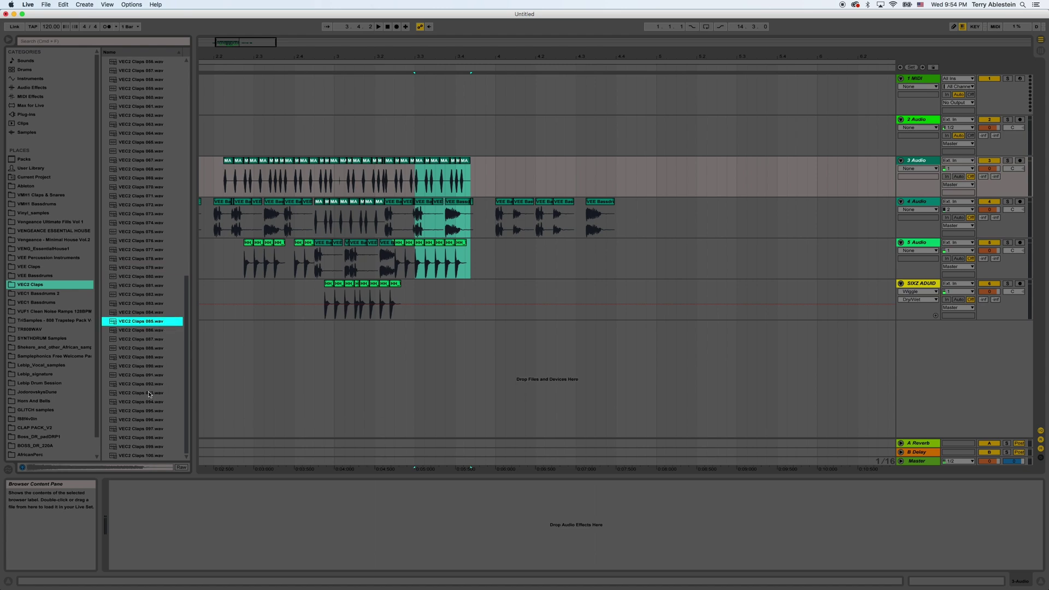
click(141, 151)
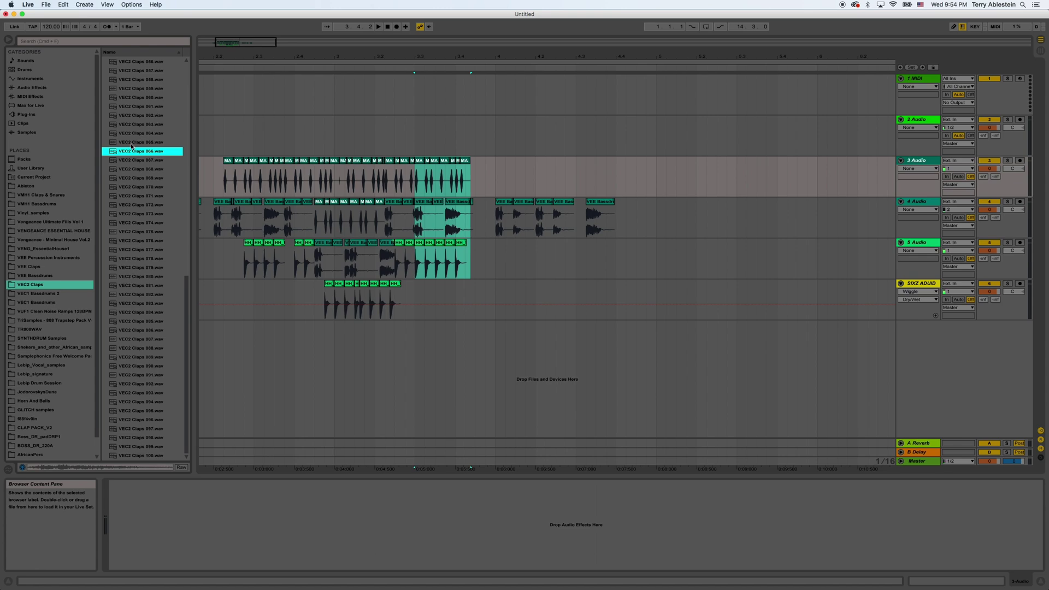
click(129, 115)
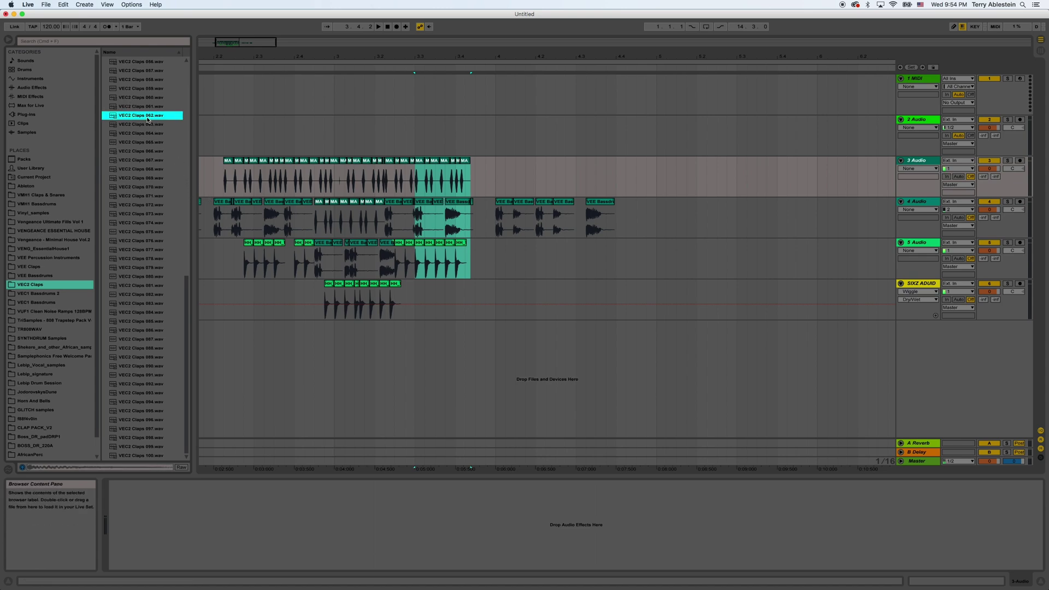
Place VEC2 Claps 060.wav in bar 3 on both the SIXZ ADUID track and the 2 Audio track.
click(142, 98)
drag(143, 98, 436, 300)
drag(145, 100, 407, 134)
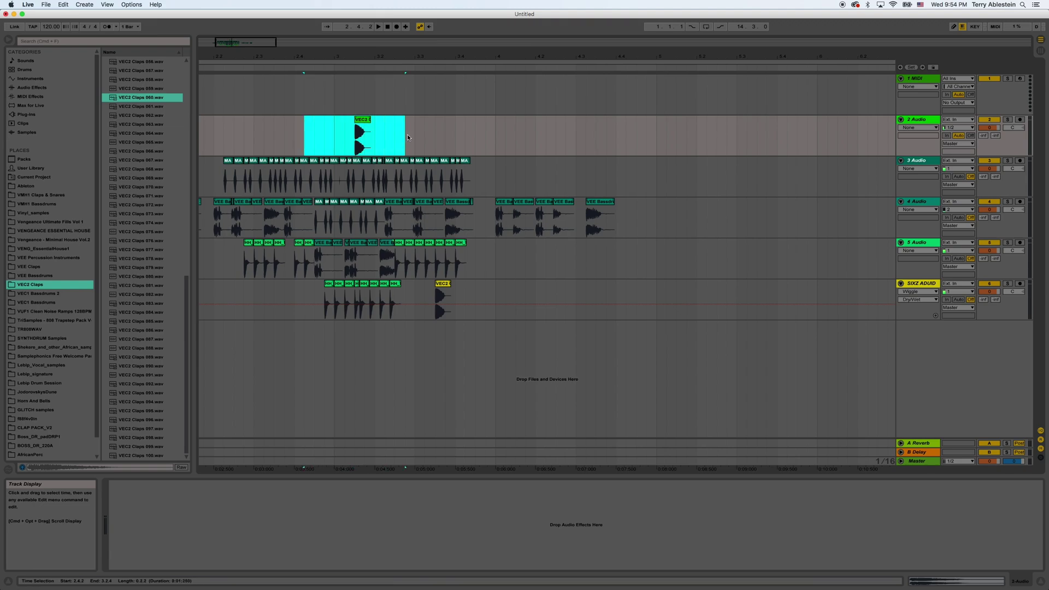
Play back the drum pattern with the added claps within bar 3.
key(space)
key(space)
click(394, 130)
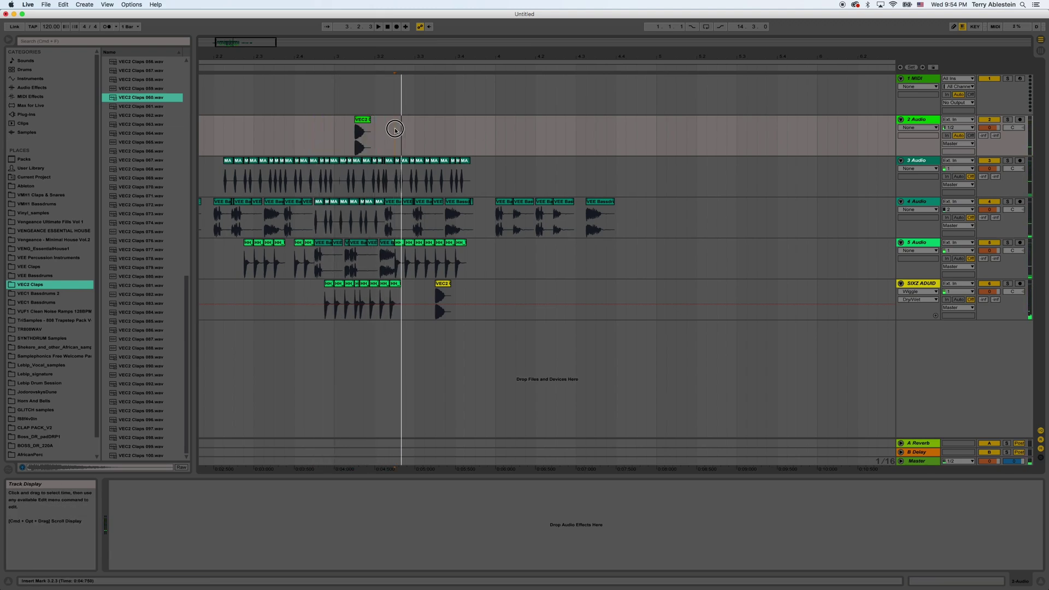
Duplicate the section from 2.4.1 to 3.4.1 across all five audio tracks and paste further copies into bars 3 to 5.
mouse_move(290, 128)
mouse_down()
mouse_move(519, 305)
mouse_move(452, 300)
mouse_up()
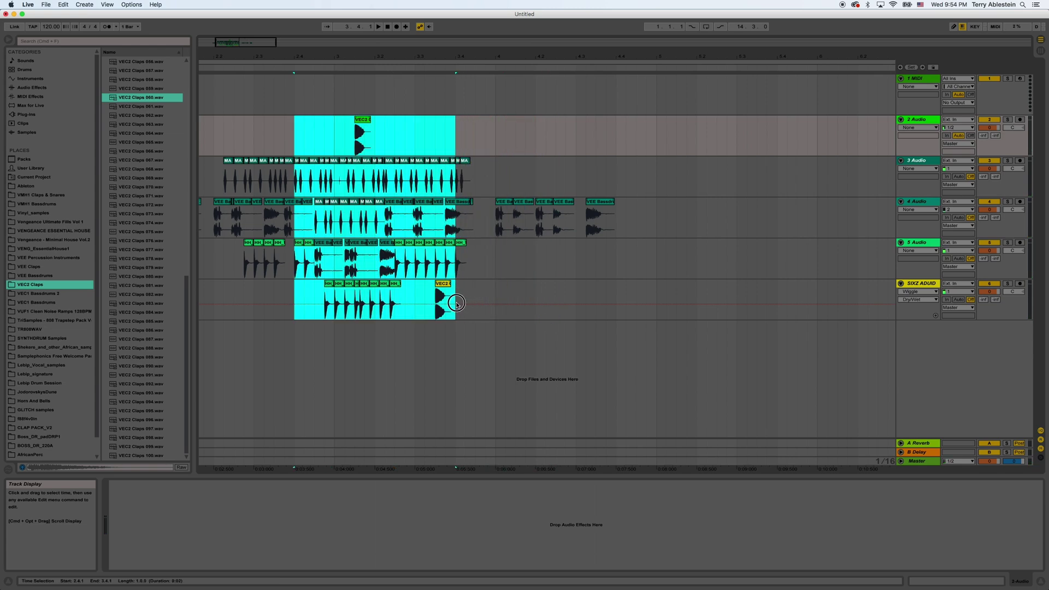
click(457, 145)
key(super+d)
click(537, 140)
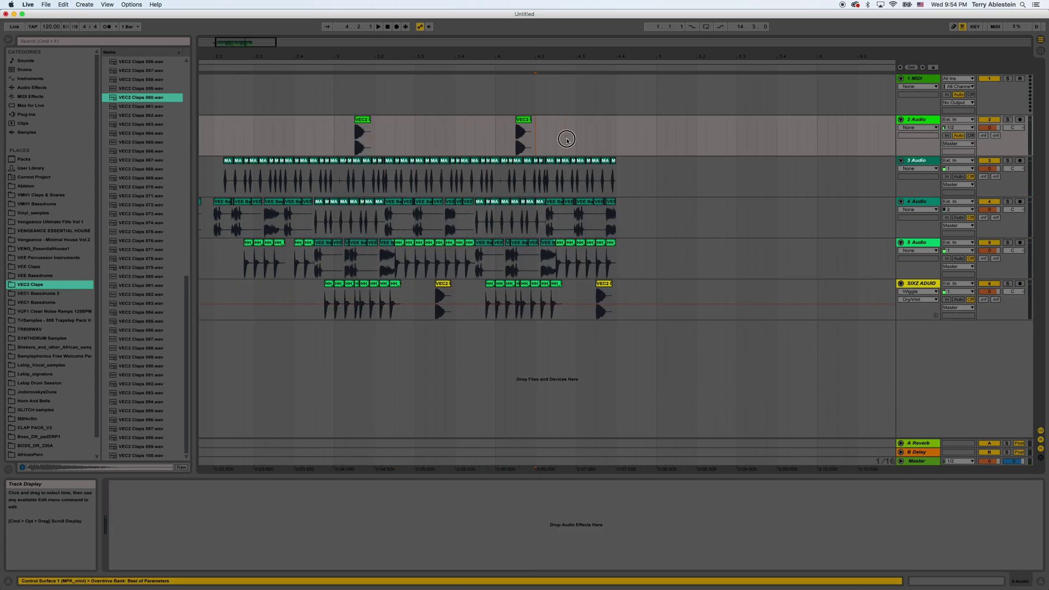
key(super+v)
click(435, 131)
key(super+v)
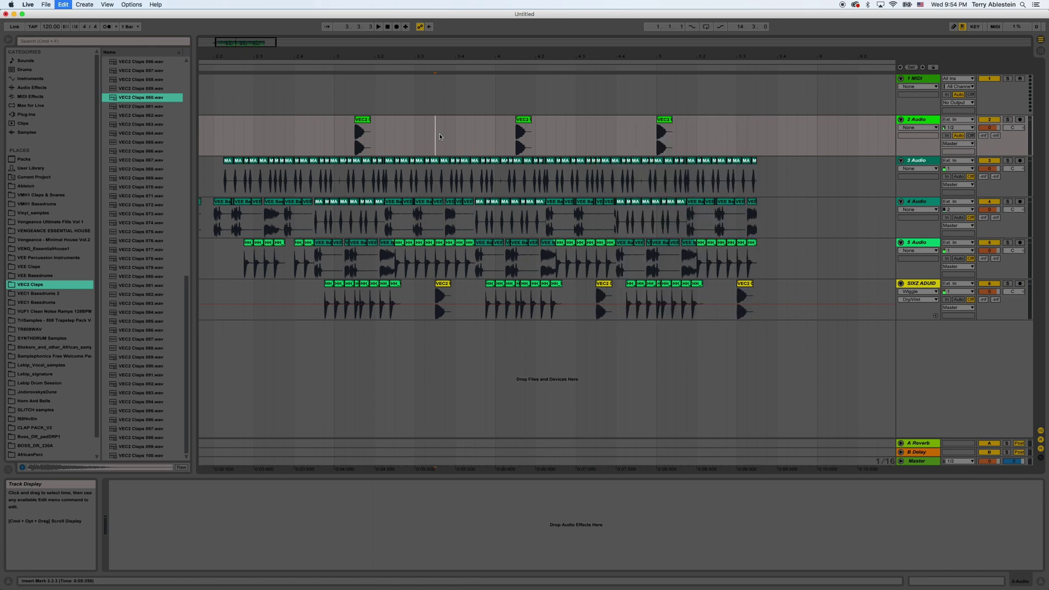
click(637, 137)
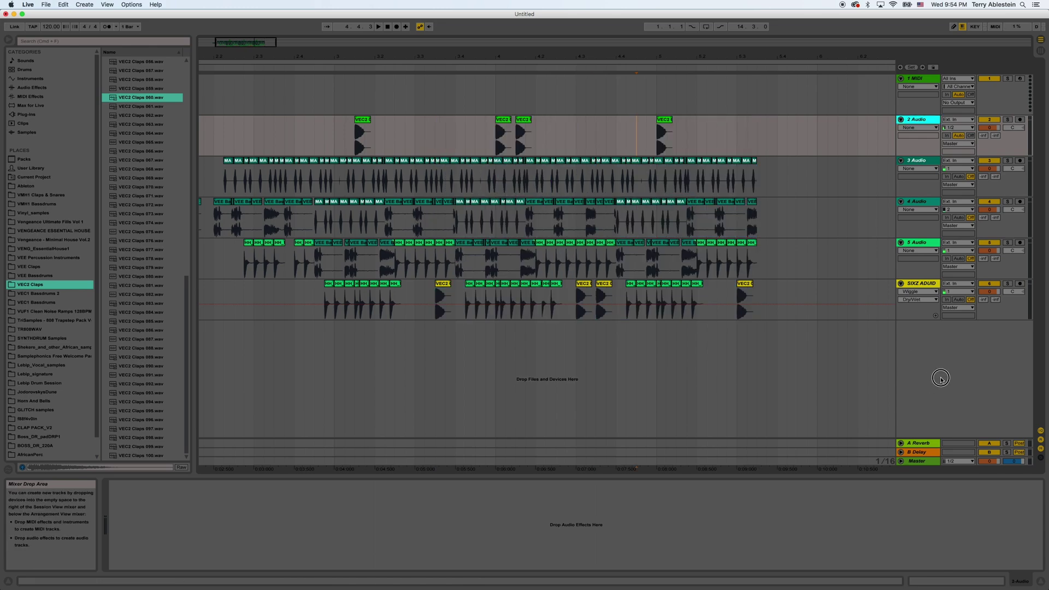
Rename the 4 Audio track as "audio tracks".
click(919, 202)
right_click(919, 204)
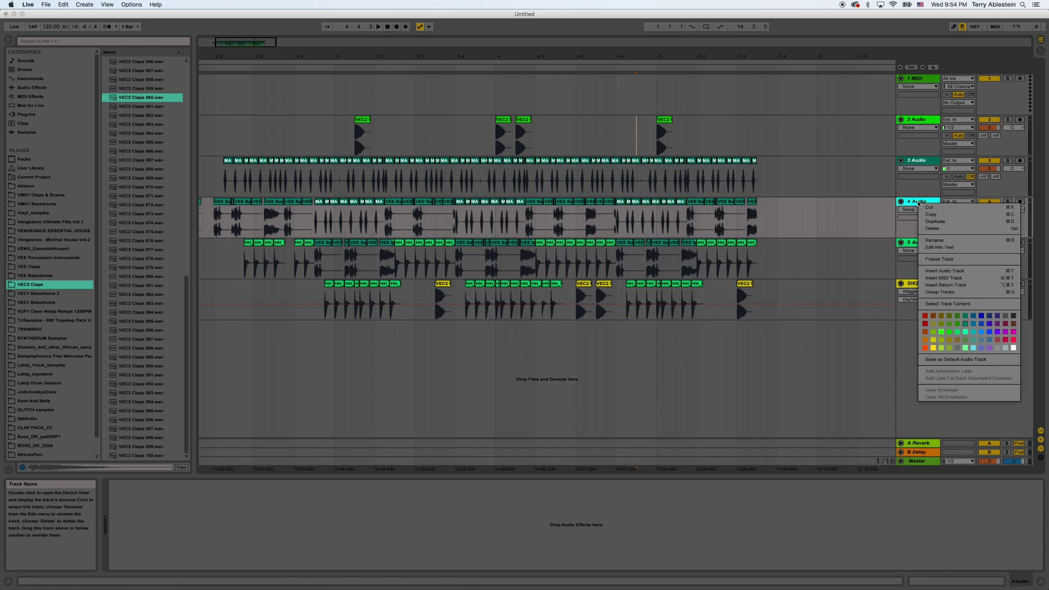
click(935, 241)
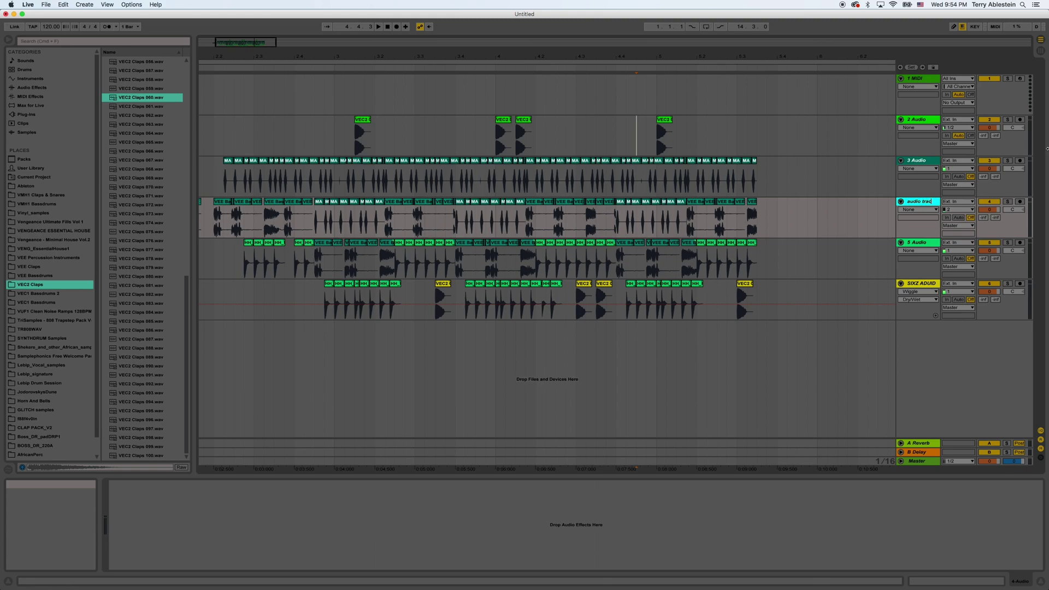
key(Return)
click(1025, 127)
Rename the 3 Audio track as "audioa trafe".
click(920, 163)
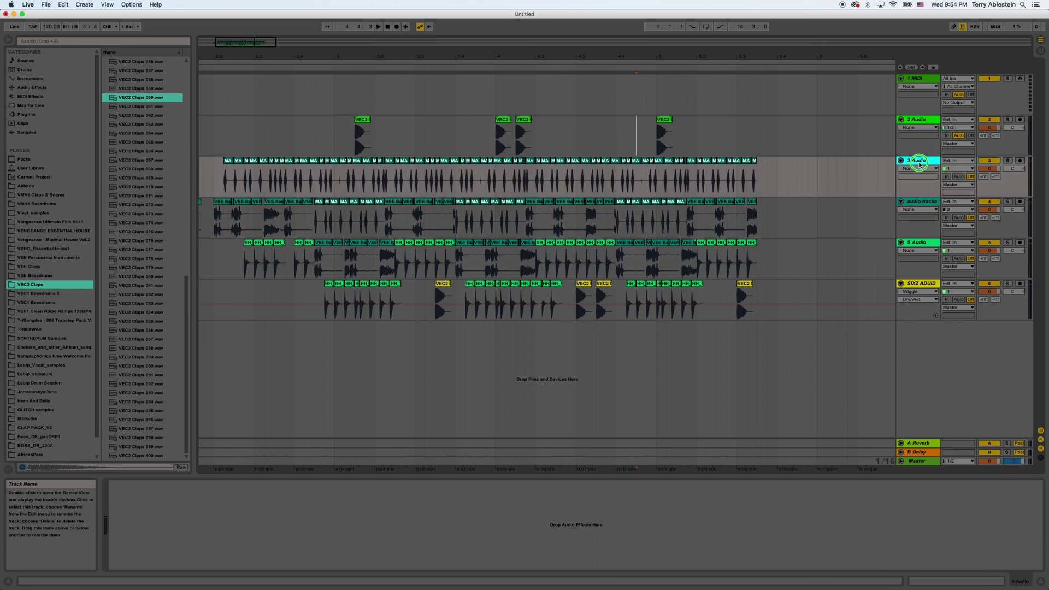
right_click(920, 163)
click(935, 200)
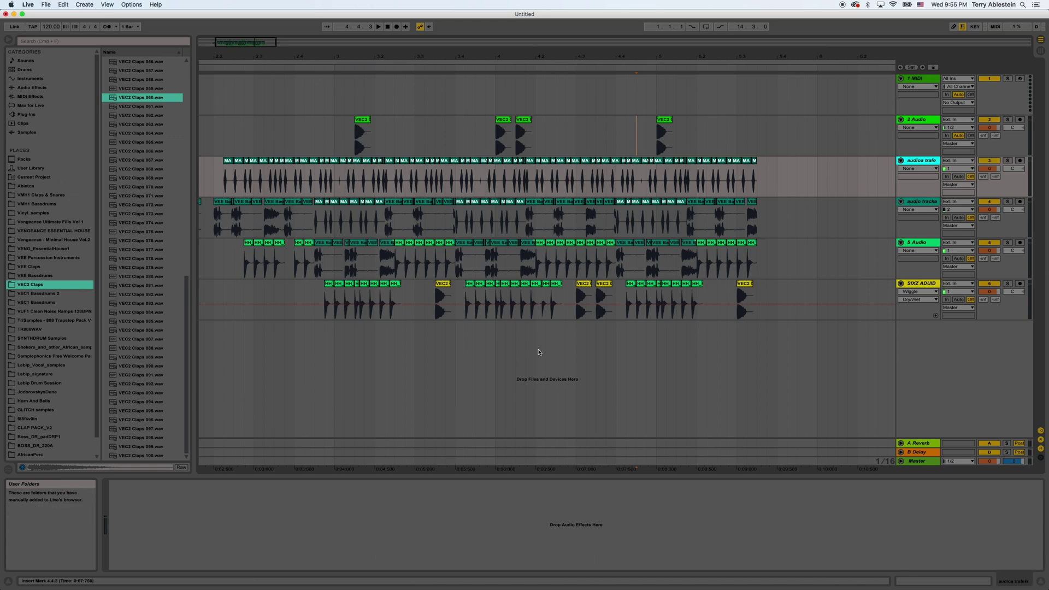
Add a Compressor to the audio tracks track, raise its ratio to about 25:1 and lower its threshold.
click(531, 303)
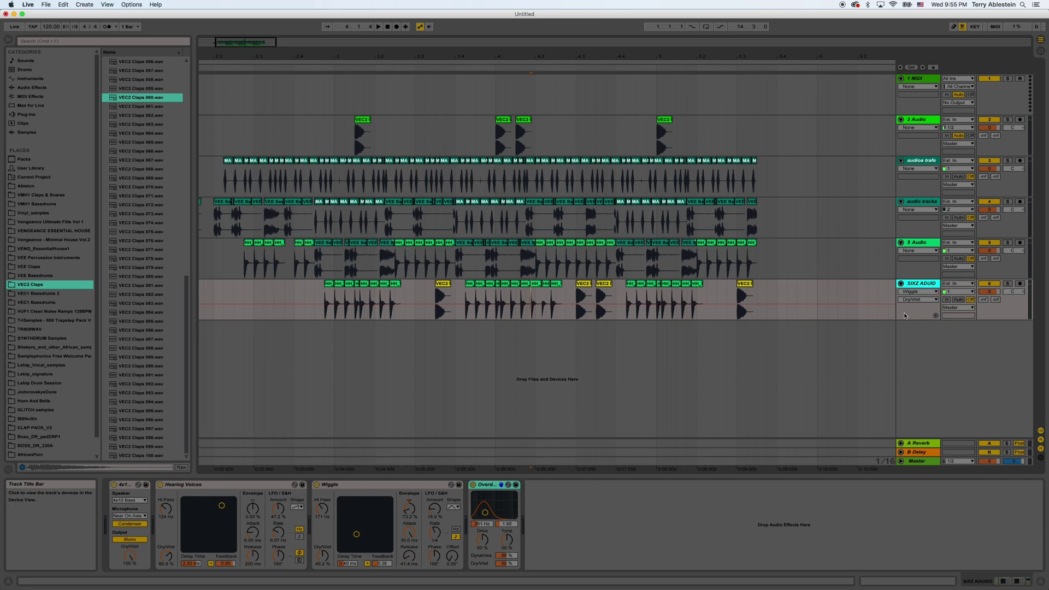
click(924, 201)
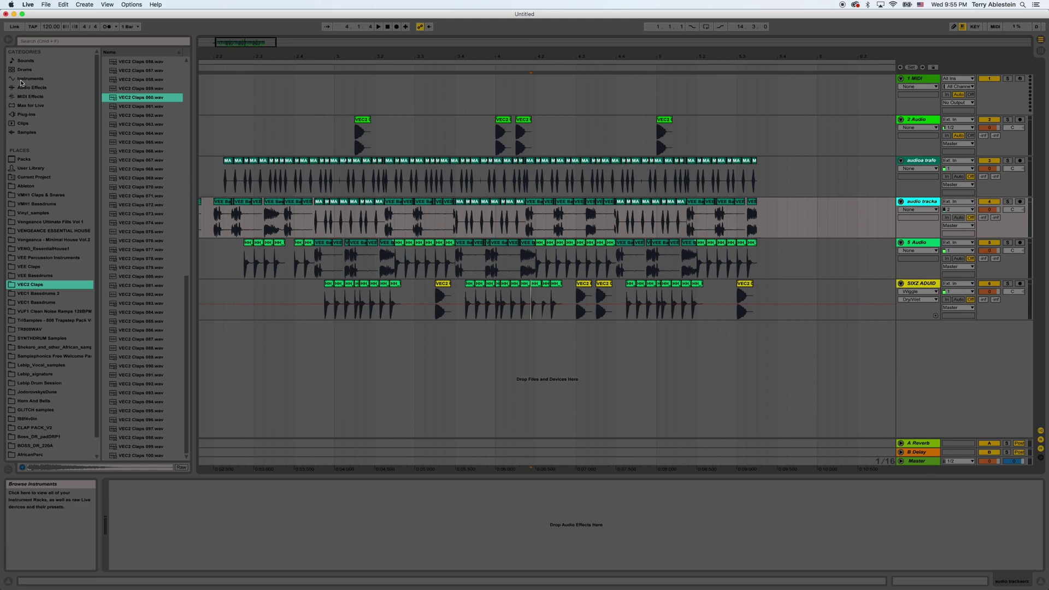
click(32, 89)
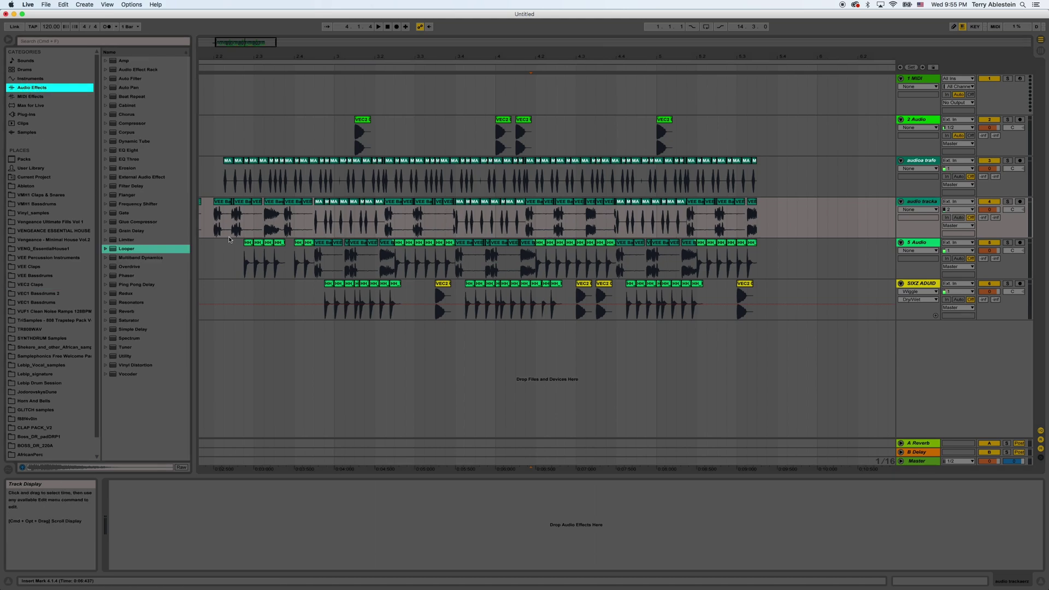
click(117, 123)
drag(344, 190, 356, 199)
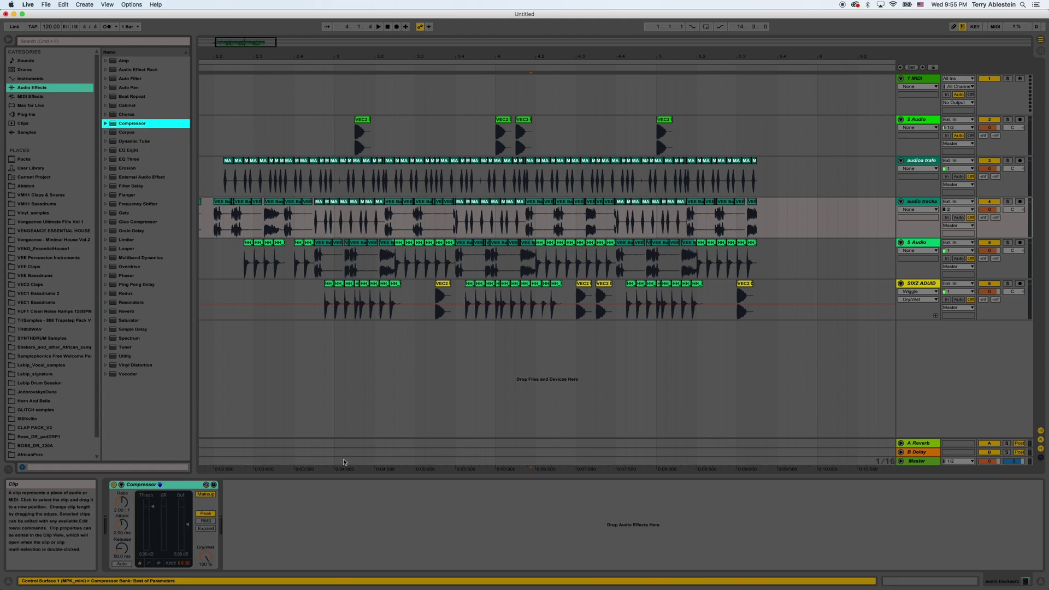
drag(129, 505, 122, 473)
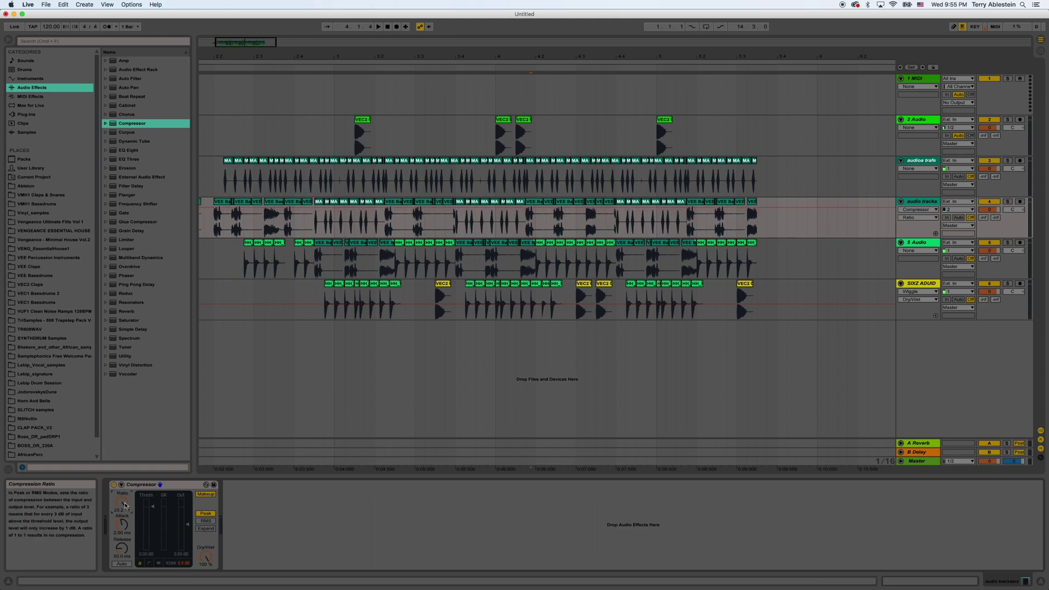
drag(152, 507, 152, 534)
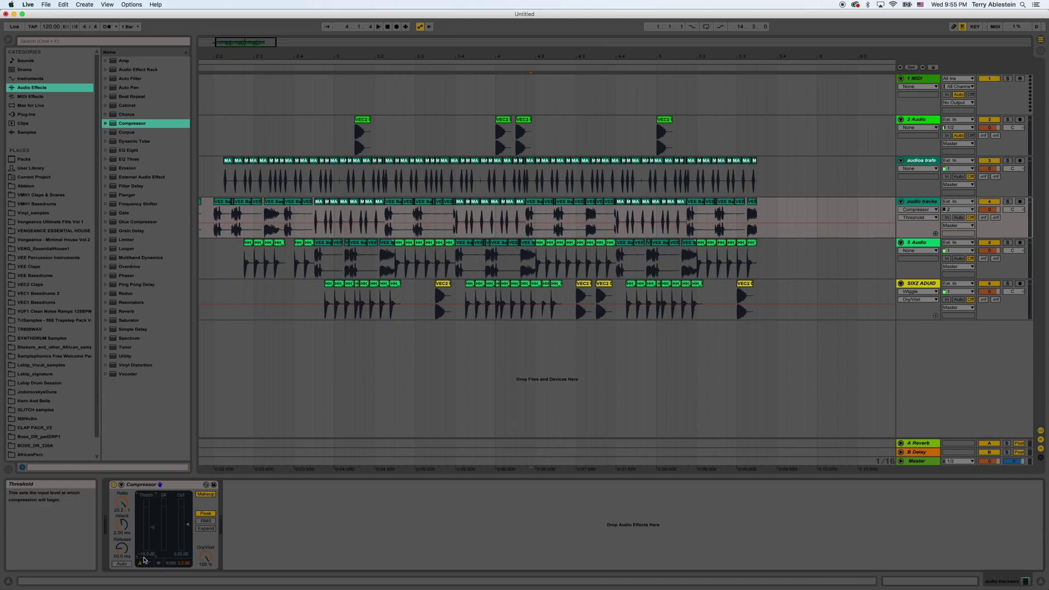
Add a Redux effect after the Compressor, followed by a second Redux with the Kaputt.adv preset.
click(106, 294)
drag(113, 294, 279, 495)
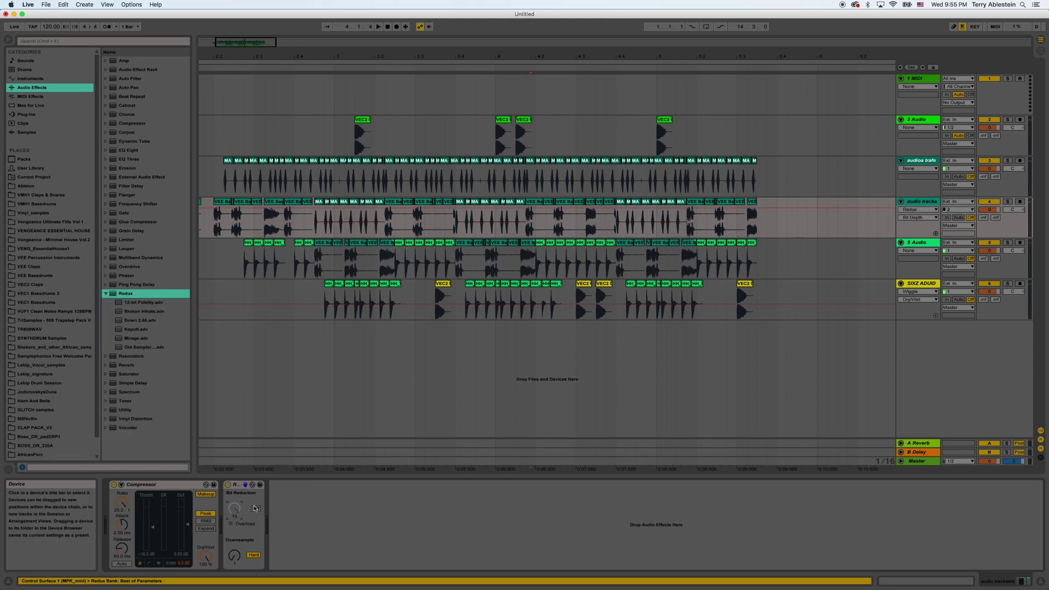
click(141, 329)
drag(141, 329, 295, 503)
Add the Erosion preset Noisy.adv to the end of the chain, switch it to Wide Noise and reduce its width.
click(113, 169)
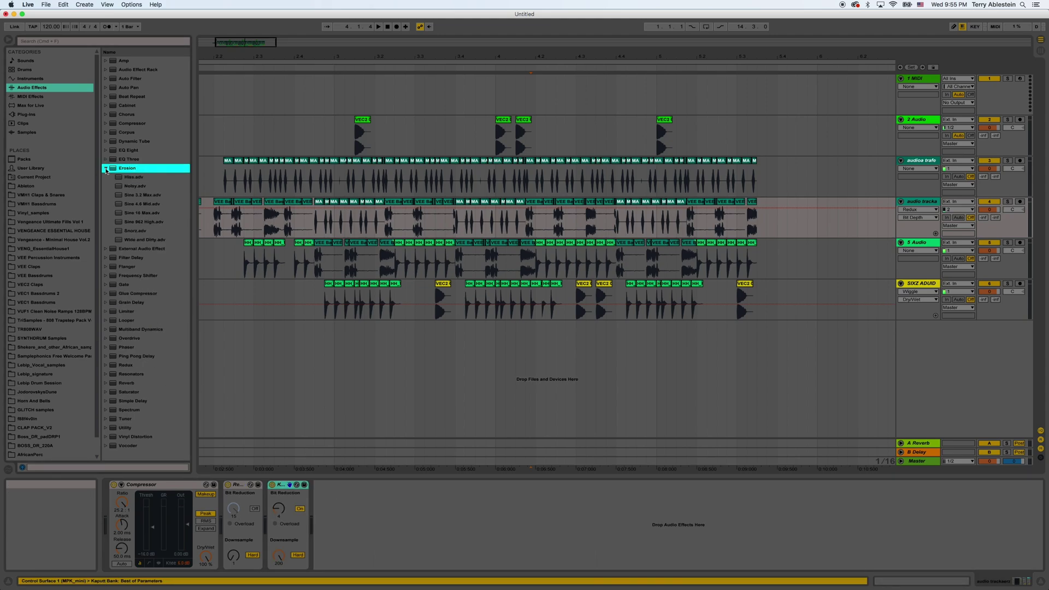
click(135, 186)
drag(135, 186, 350, 525)
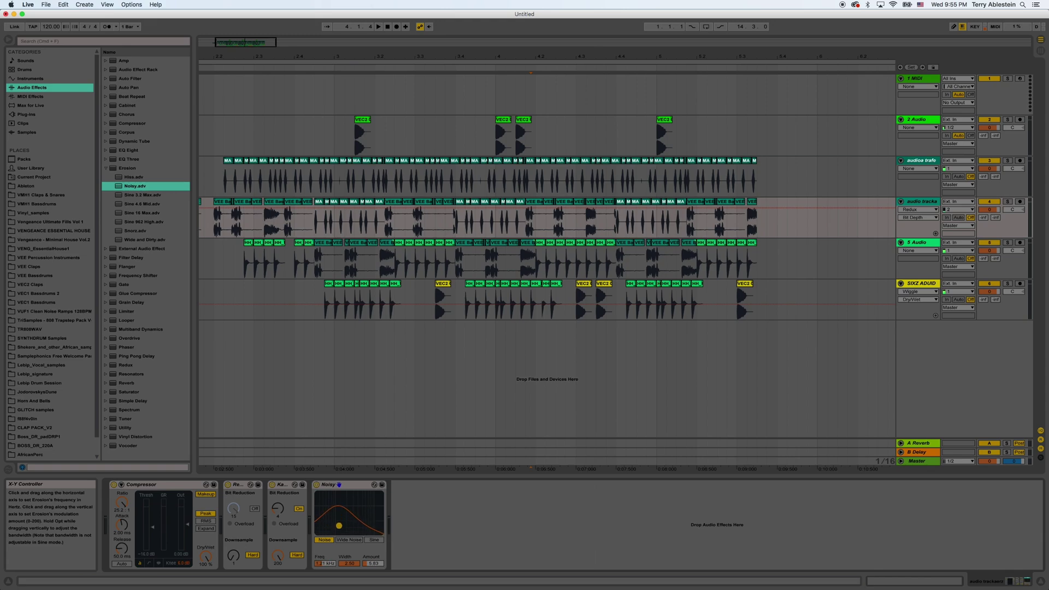
click(349, 539)
drag(349, 563, 349, 589)
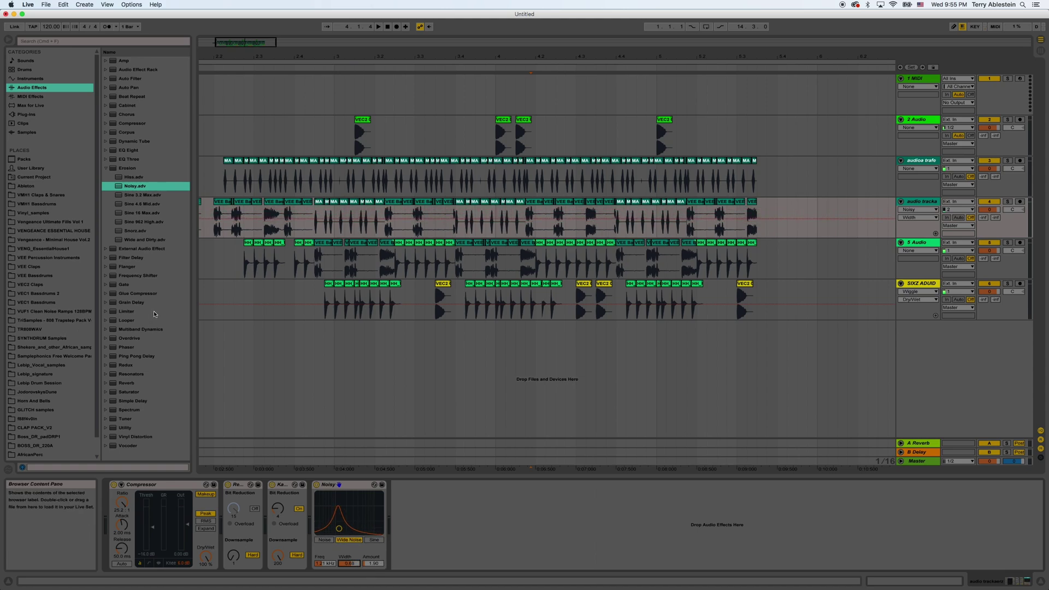
Add a Glue Compressor to the end of the yellow clap track's effect chain and play the arrangement.
click(139, 293)
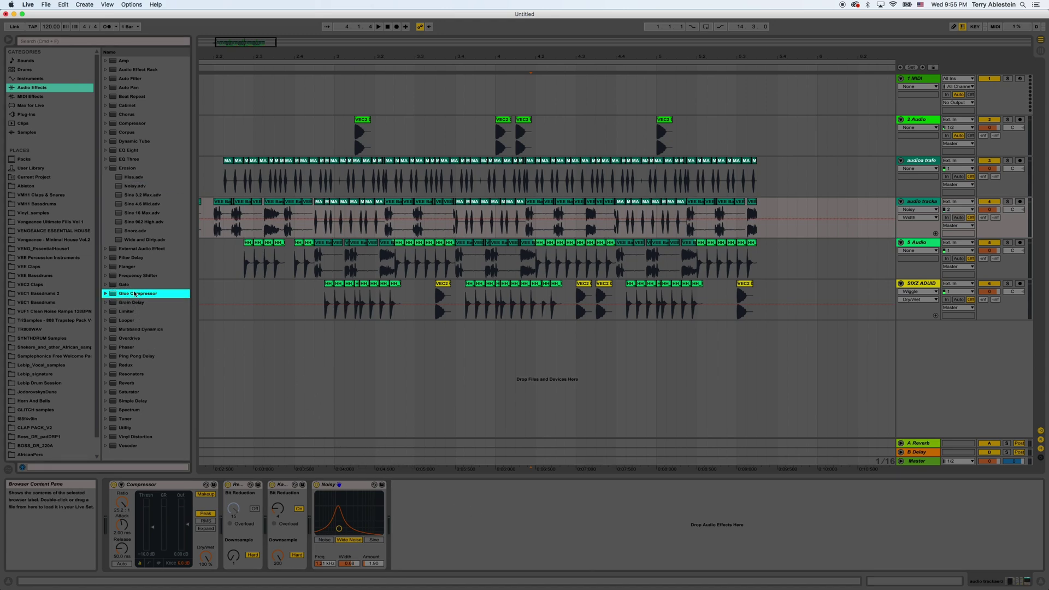
drag(133, 296, 217, 316)
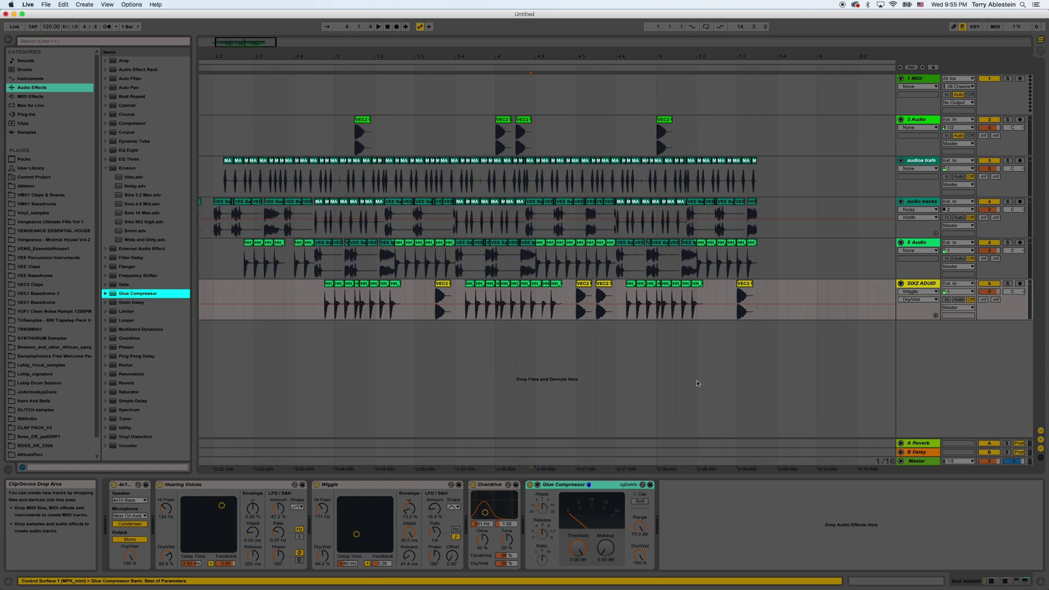
key(space)
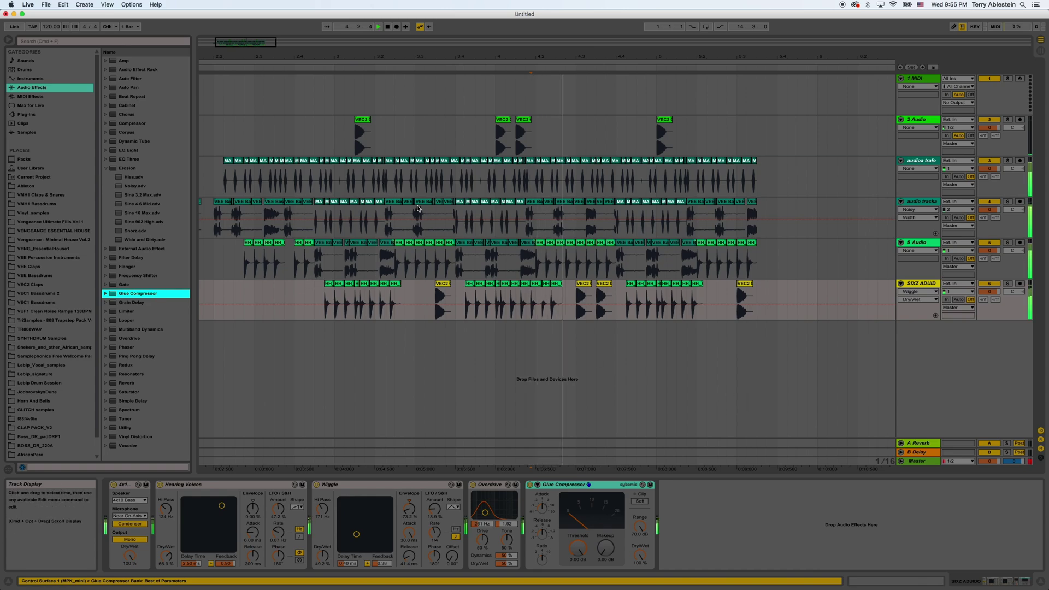
Add the Auto Filter preset Follow me.adv to the audioa trafe track.
click(105, 169)
click(105, 78)
click(136, 97)
click(131, 106)
drag(170, 116, 350, 141)
drag(141, 168, 350, 183)
click(108, 151)
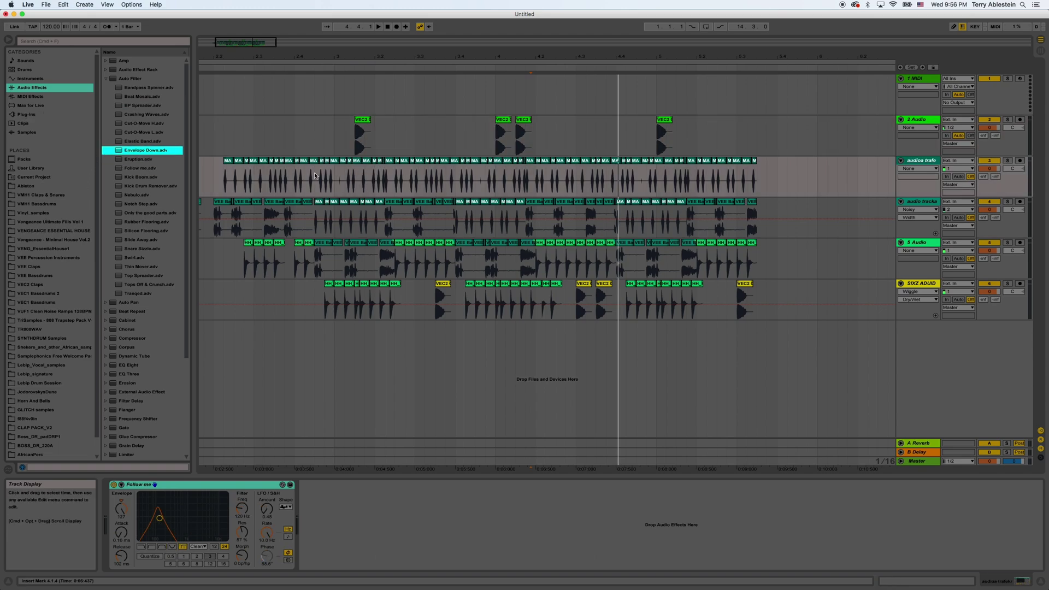
Lower the song tempo to 60 BPM and play the pattern from bar 3, beat 2.
click(580, 354)
click(377, 221)
click(378, 235)
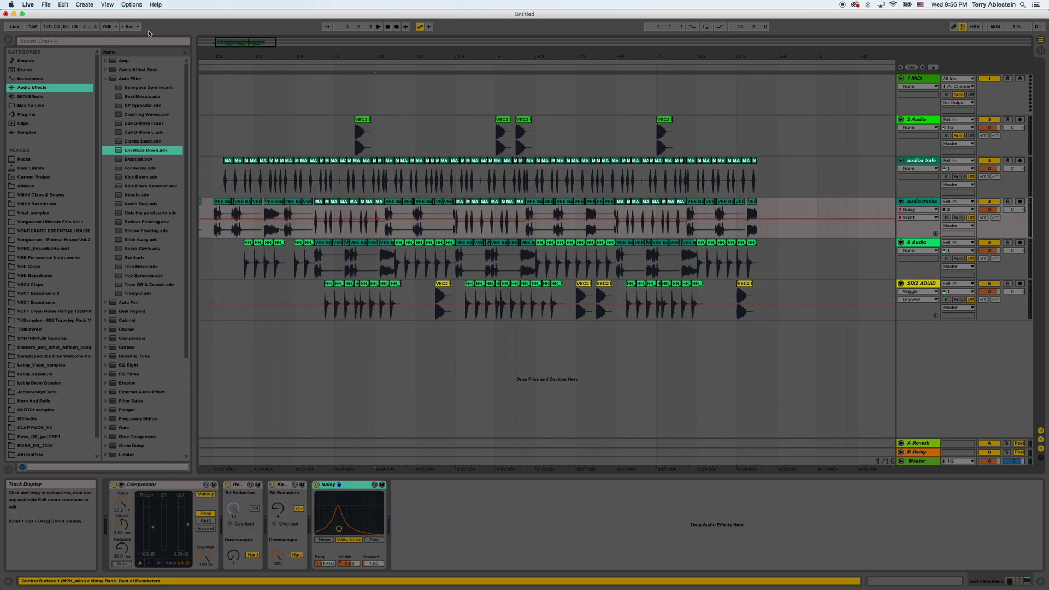
drag(51, 27, 51, 59)
key(space)
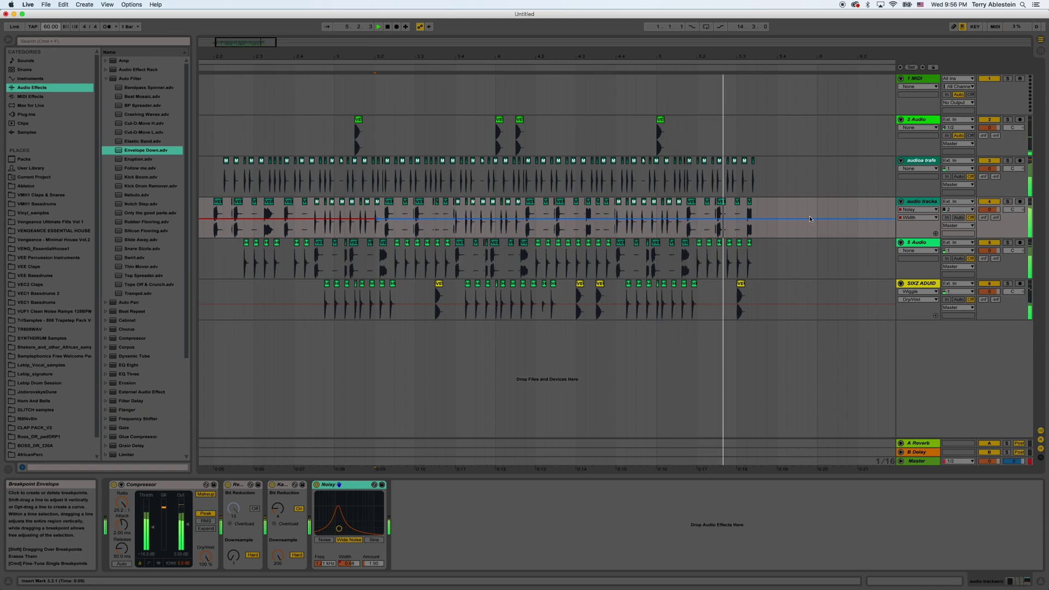
key(space)
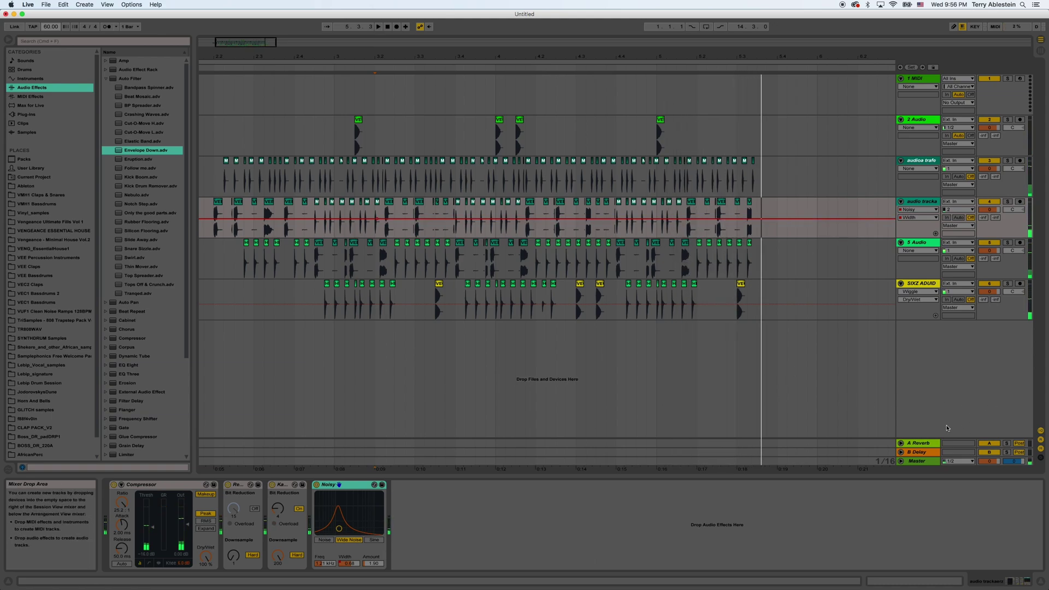
Add the Auto Filter preset Swirl.adv to the Master track.
click(918, 462)
click(137, 259)
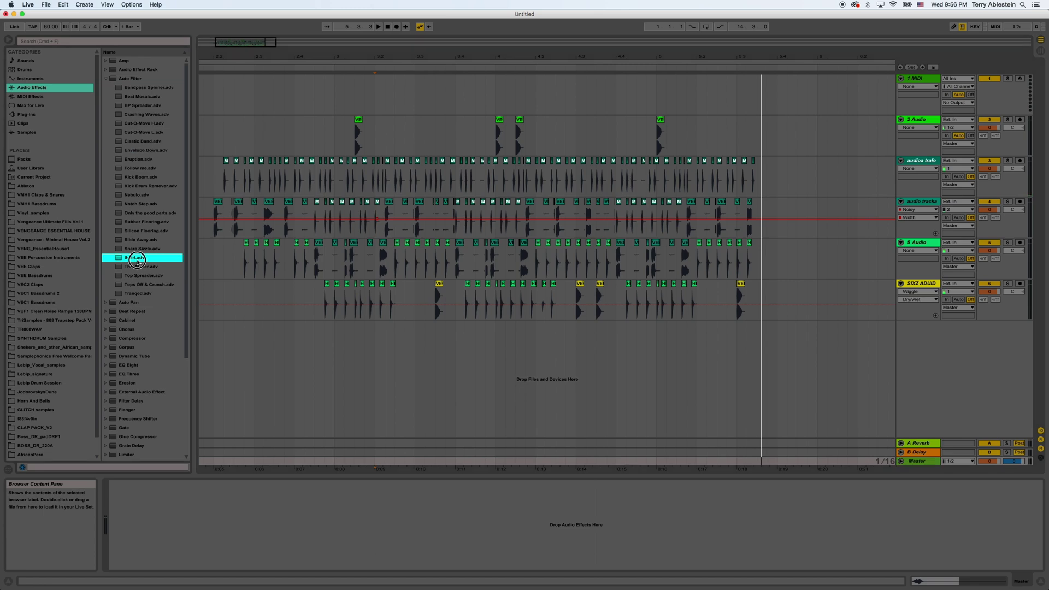
click(129, 338)
drag(134, 258, 229, 505)
Switch the Master's Swirl filter to band-pass and adjust its cutoff to about 758 Hz, plus resonance, envelope and LFO settings.
drag(175, 529, 173, 532)
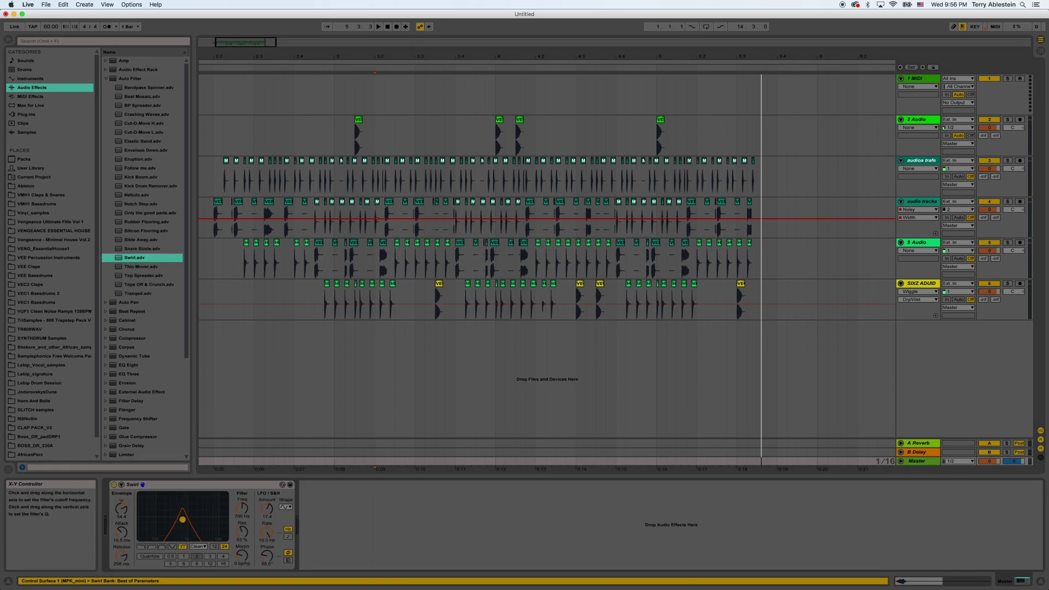
click(172, 547)
click(162, 547)
drag(167, 516, 197, 519)
drag(121, 509, 122, 510)
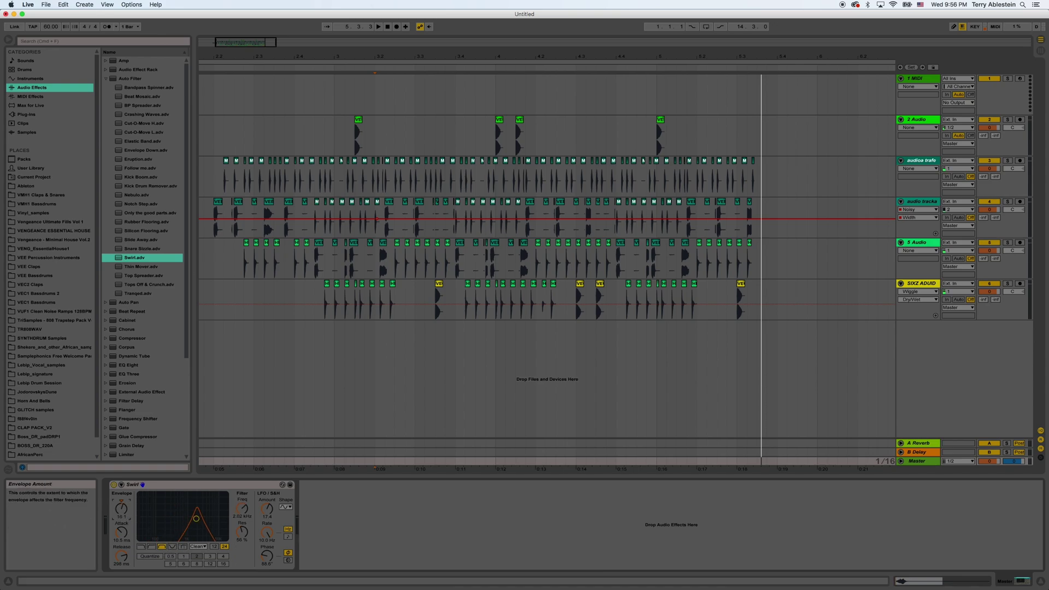
click(121, 556)
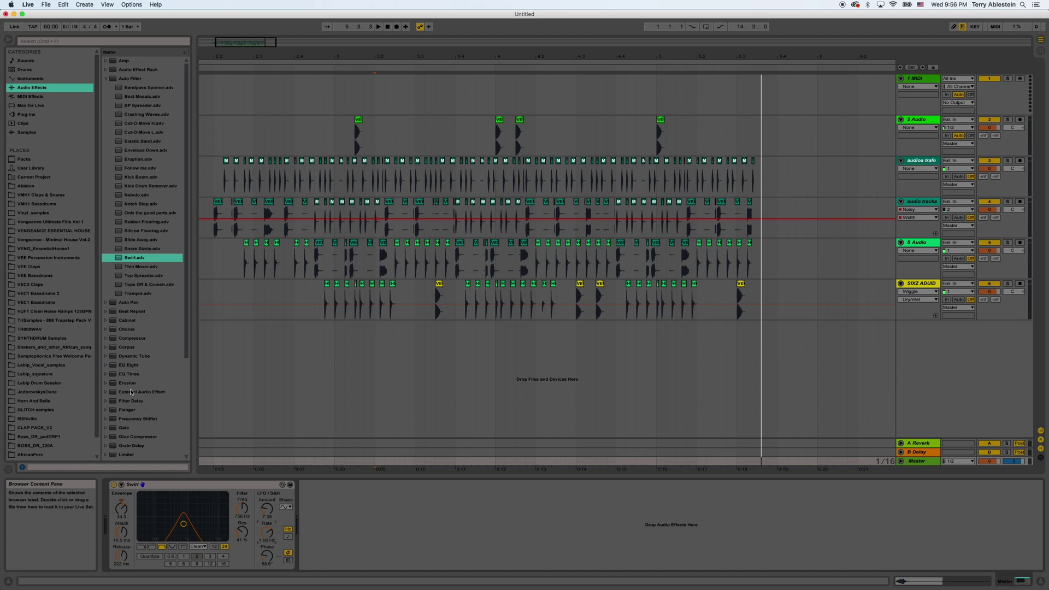
Add a Frequency Shifter after the Swirl filter on the Master track and duplicate it twice.
click(104, 256)
scroll(104, 256, down, 3)
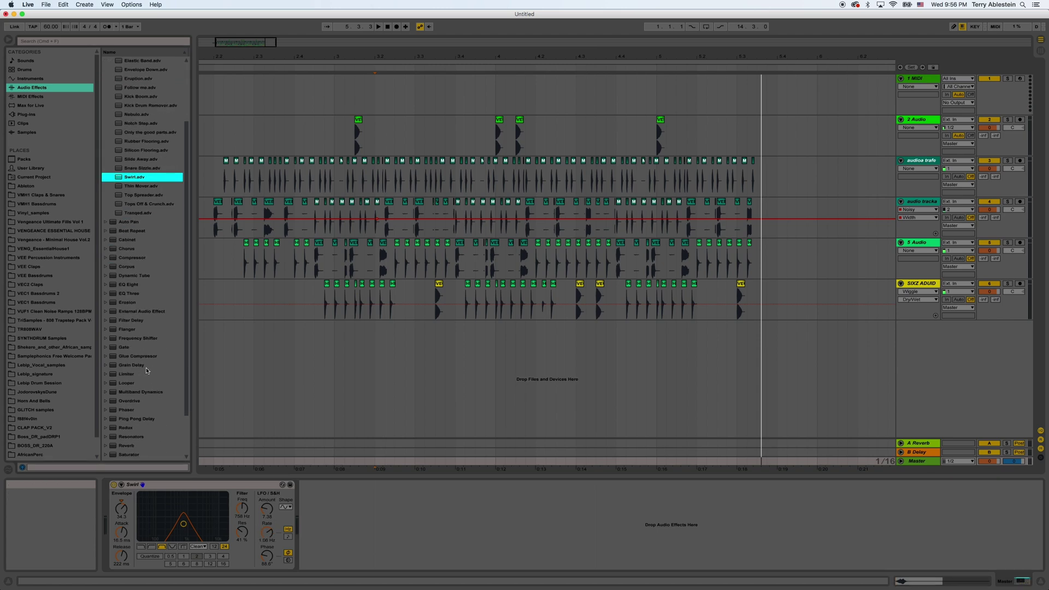
click(134, 339)
drag(362, 474, 363, 501)
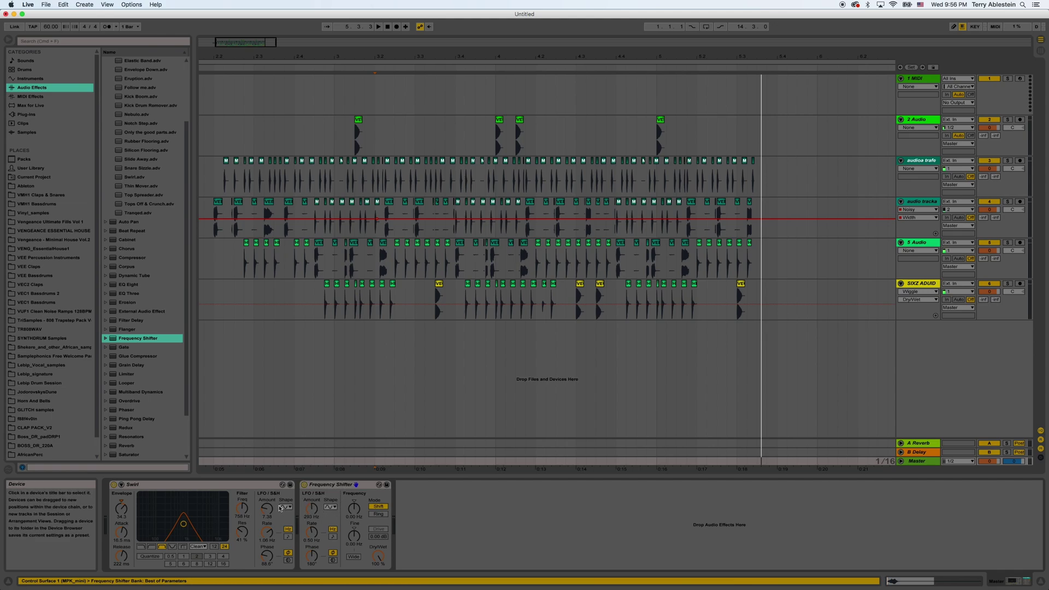
click(436, 509)
key(super+d)
key(super+d)
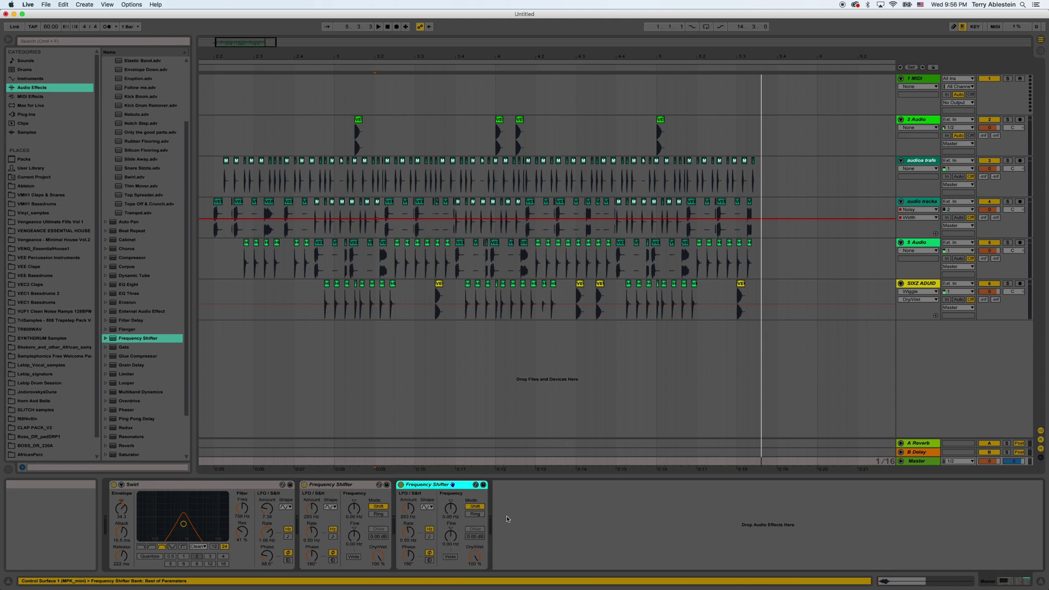
Lower the LFO amounts of the second and third Frequency Shifters and audition the result.
drag(408, 508, 407, 533)
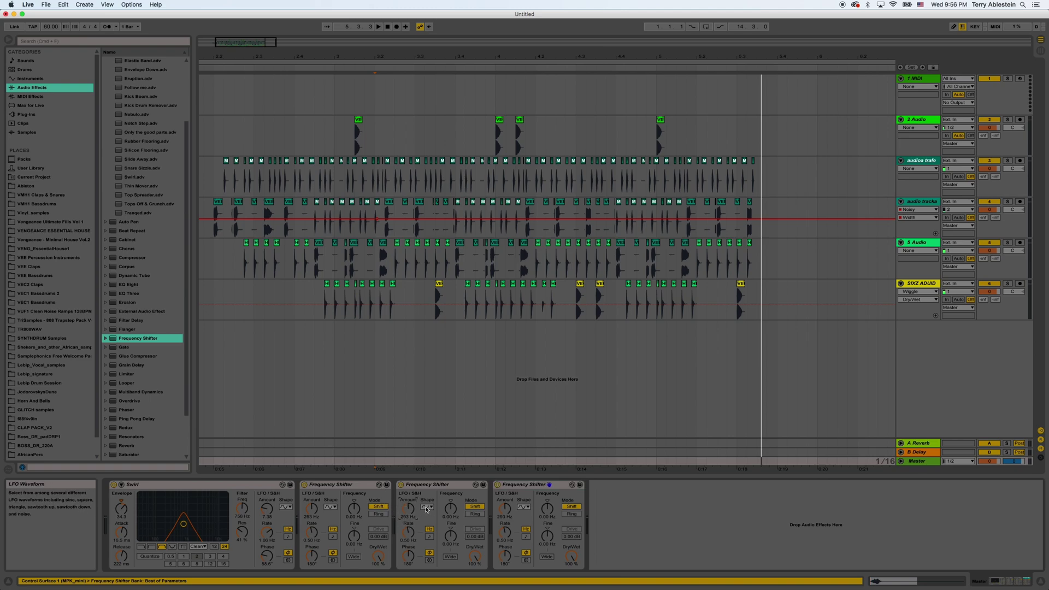
drag(497, 506, 498, 533)
key(space)
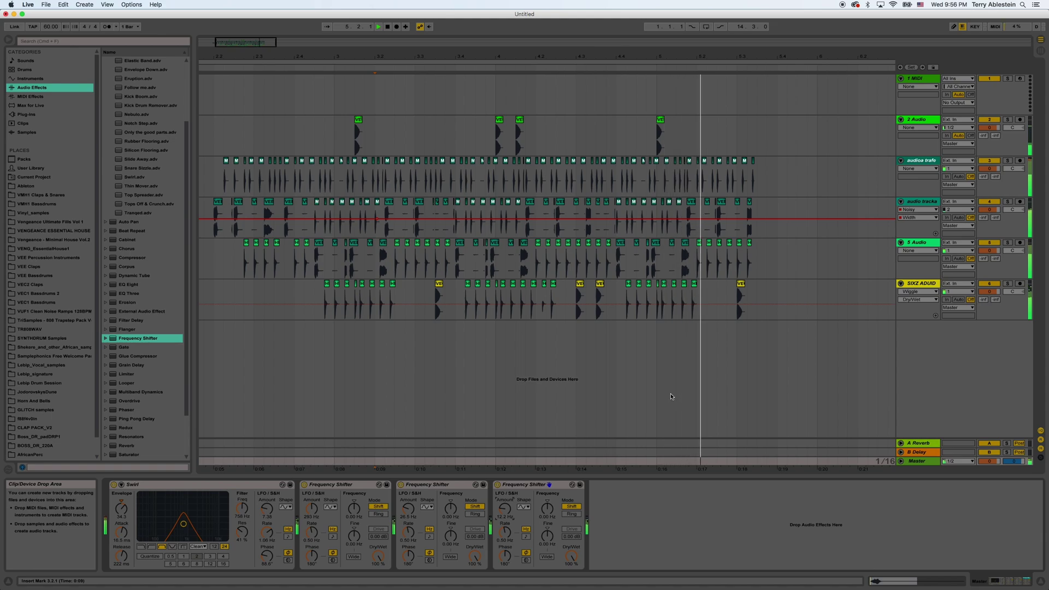
key(space)
Audition the end of the pattern from just before the last clap, then from just before the last hi-hat.
click(716, 293)
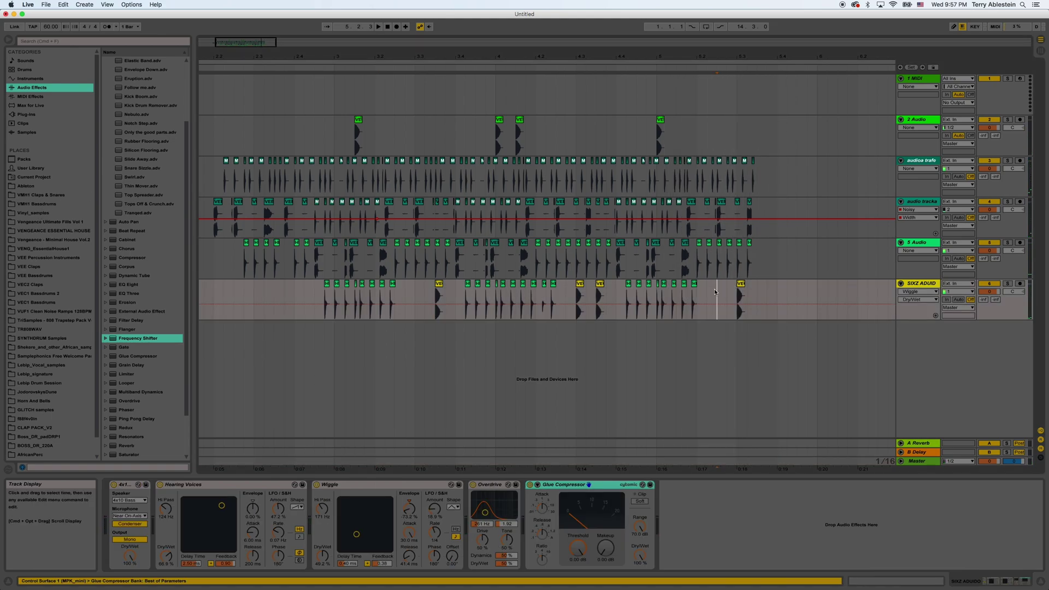
key(space)
key(space)
key(space)
key(space)
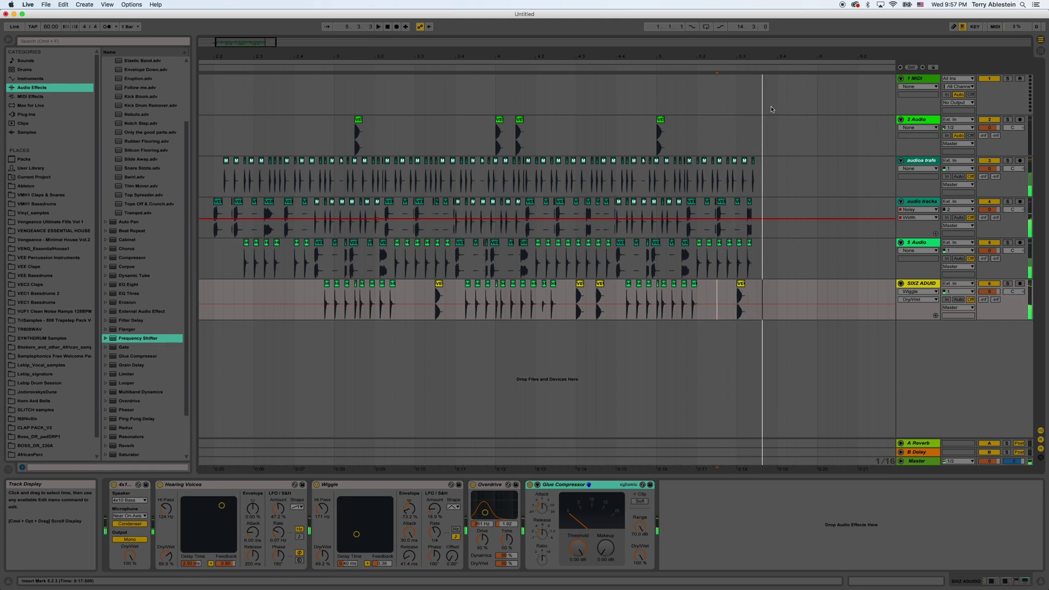
drag(757, 58, 756, 183)
click(401, 264)
key(space)
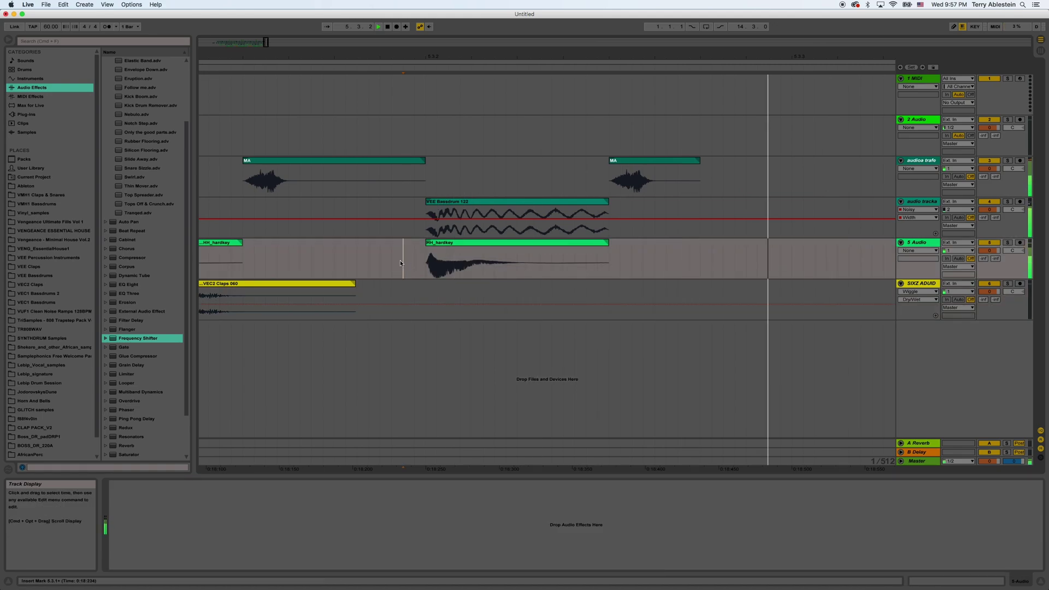
Rename the 5 Audio track as "rename".
click(921, 226)
right_click(924, 244)
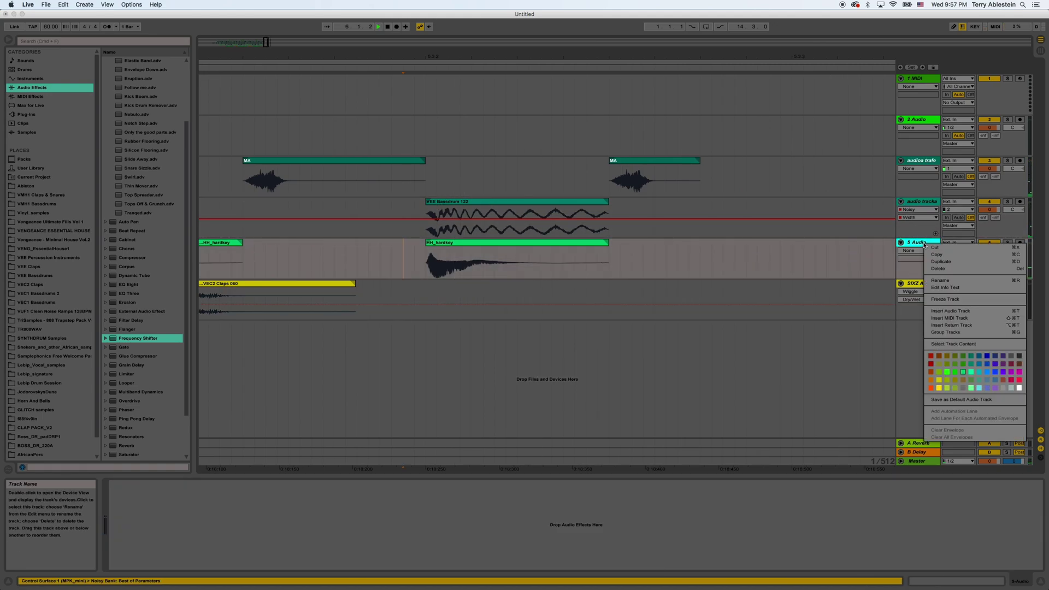
click(948, 282)
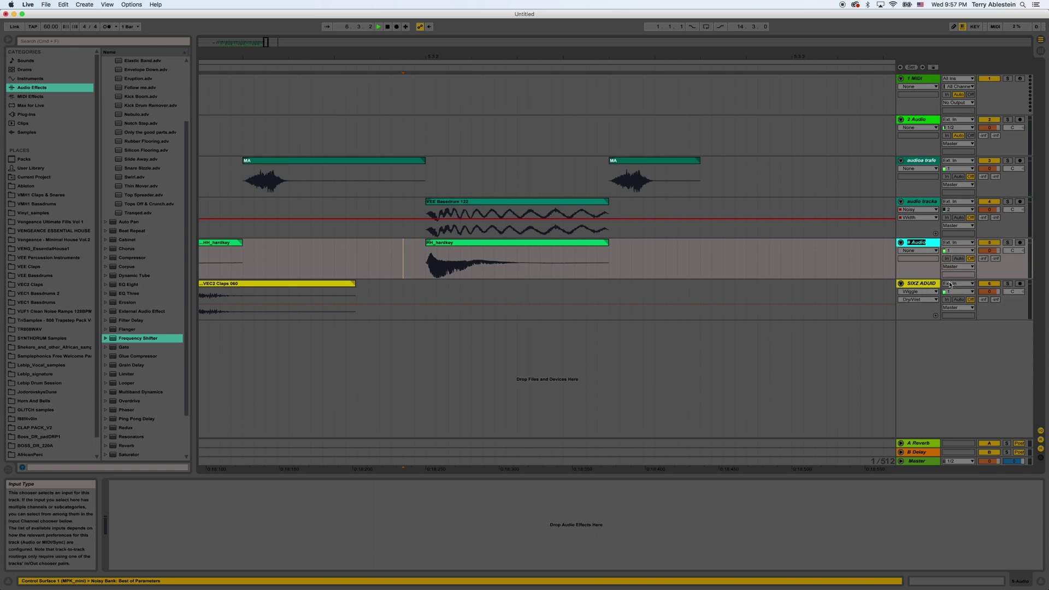
text(rename)
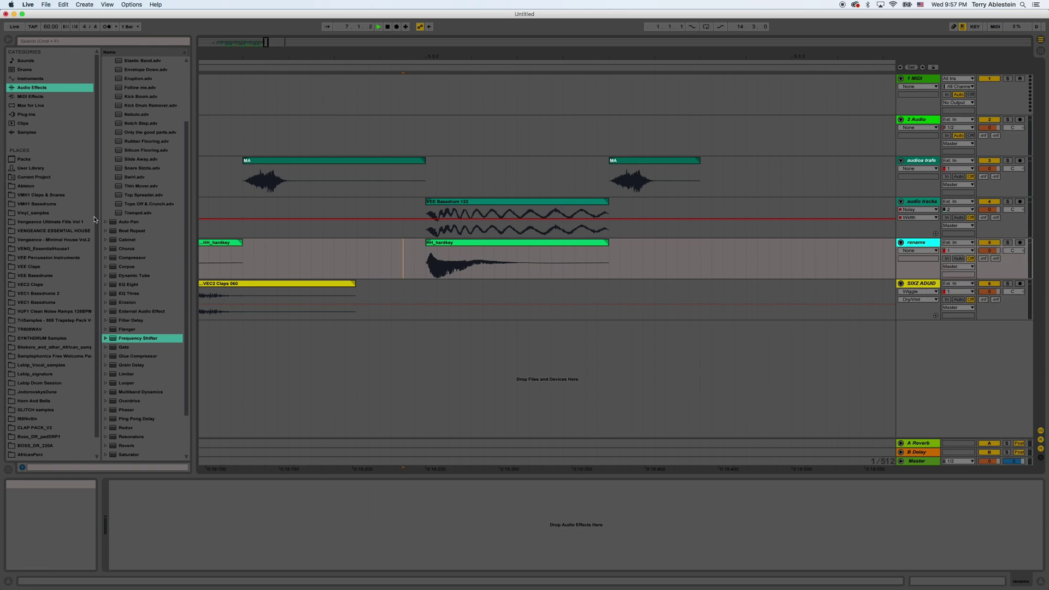
Add Corpus, Dynamic Tube and EQ Eight to the rename track and lower the Dynamic Tube's dry/wet mix.
click(123, 249)
click(122, 250)
drag(121, 249, 437, 261)
click(129, 260)
drag(129, 260, 432, 273)
click(129, 266)
drag(129, 266, 563, 270)
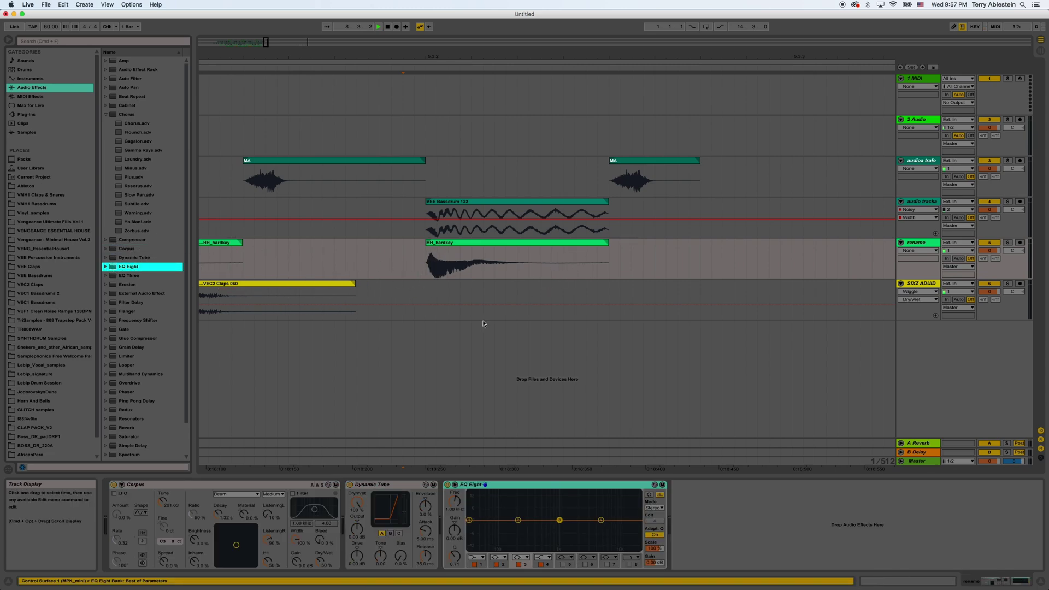
drag(357, 502, 357, 546)
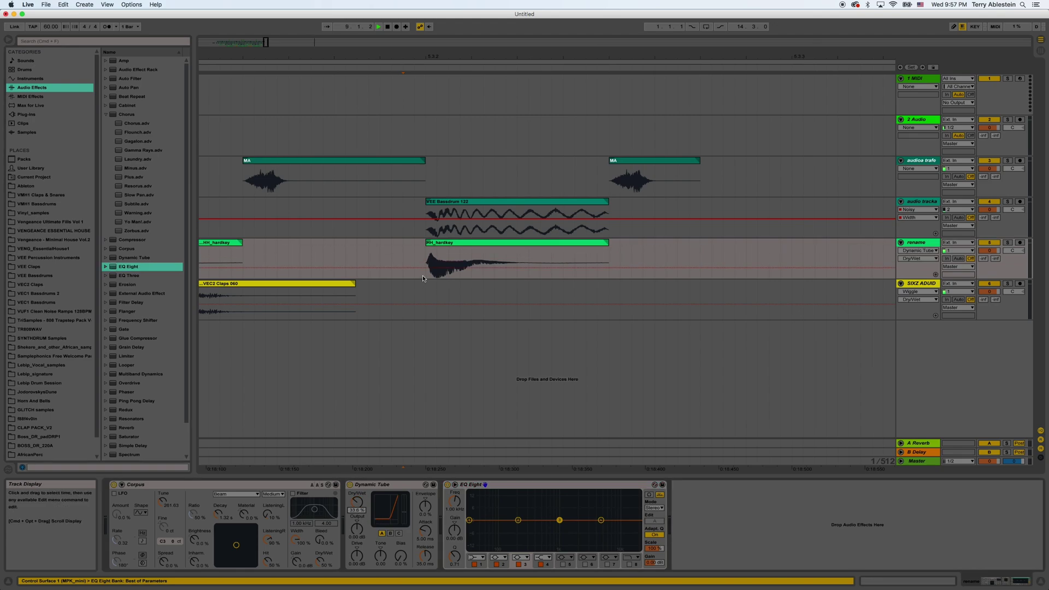
Play the whole arrangement from the first bassdrum at bar 2 to hear the processed mix.
click(392, 218)
key(space)
key(space)
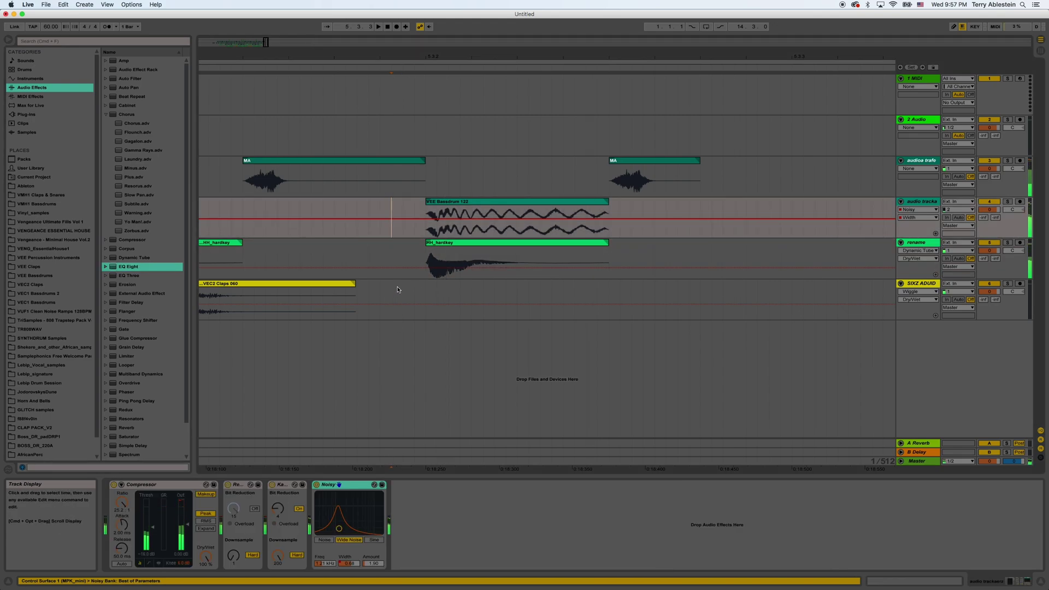
drag(429, 55, 429, 44)
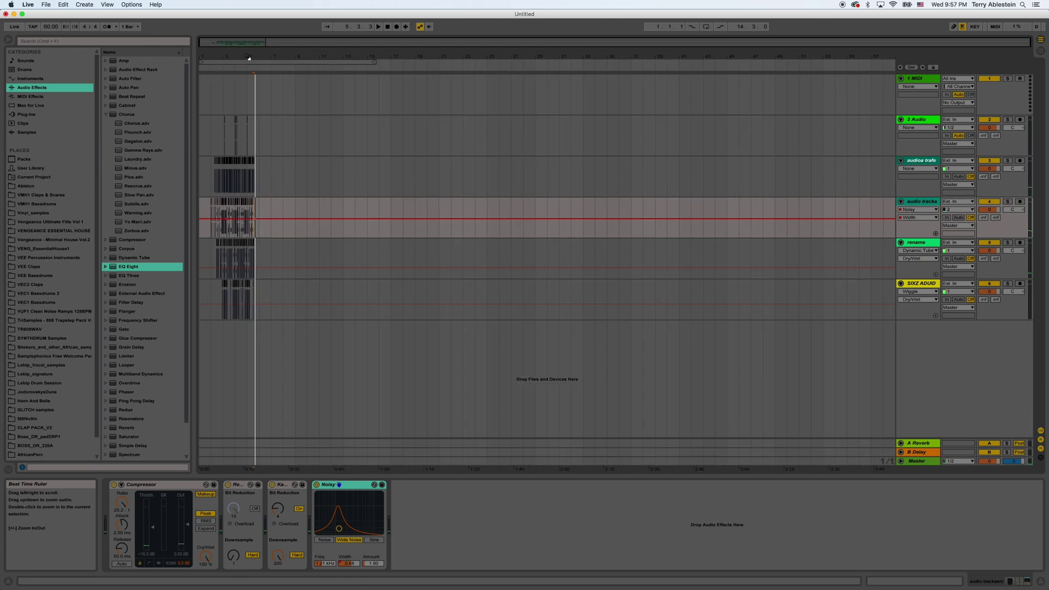
drag(233, 51, 357, 43)
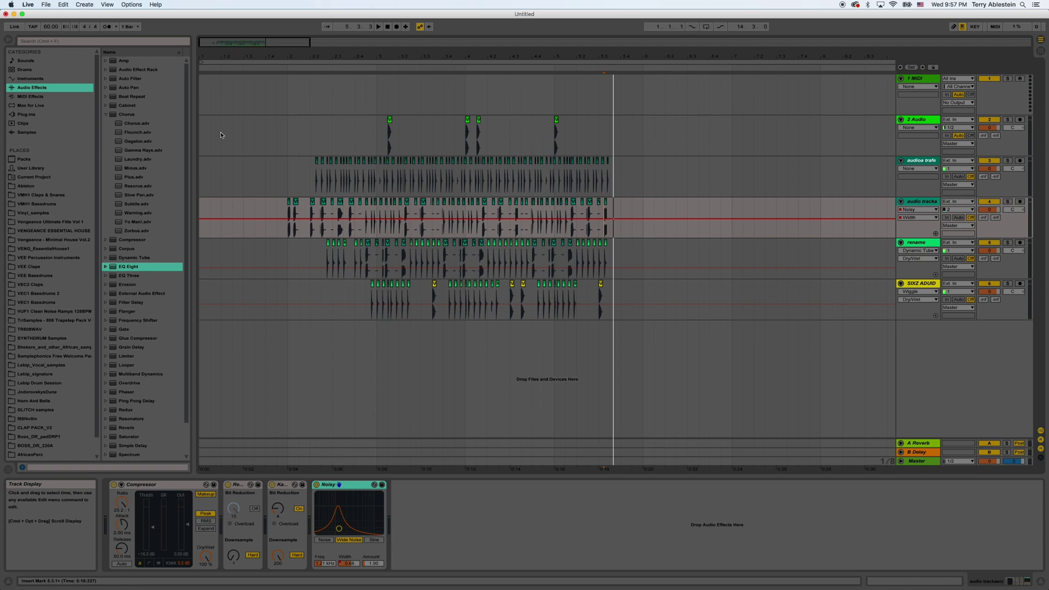
click(287, 175)
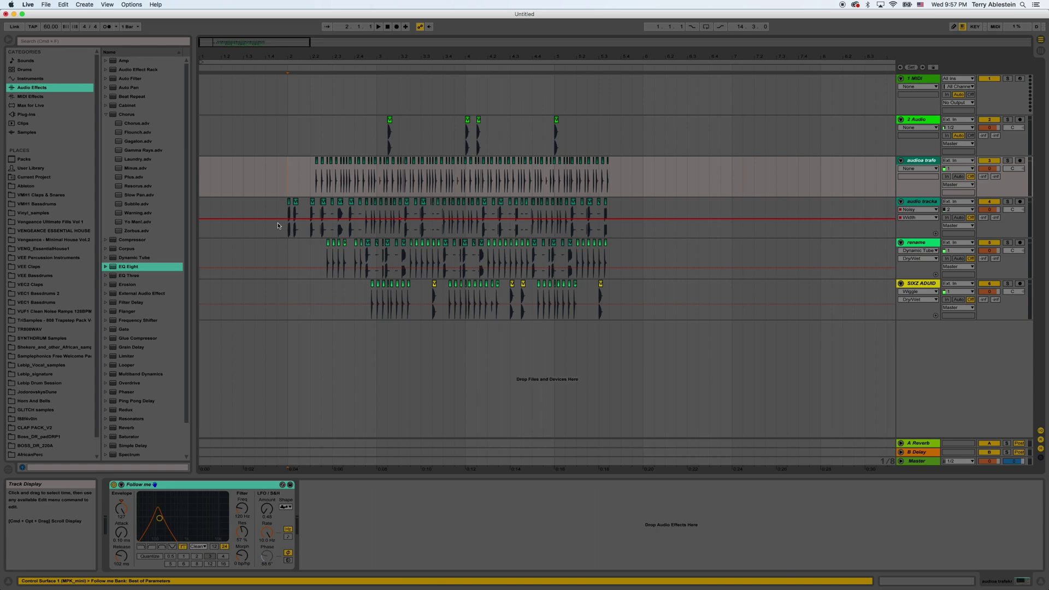
key(space)
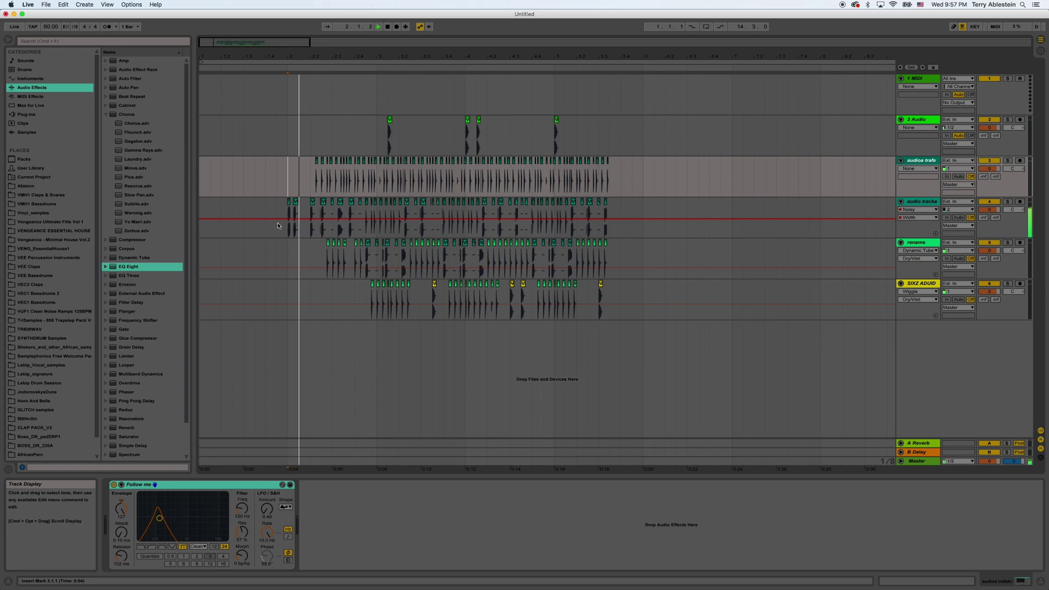